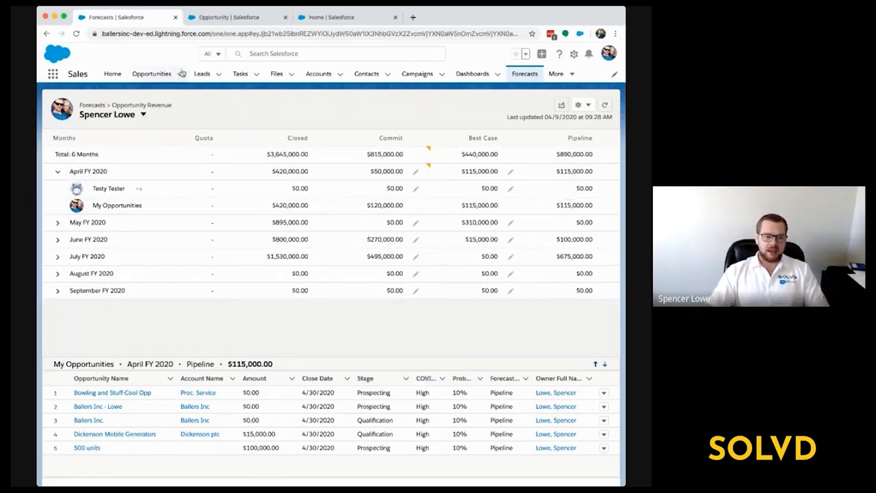
Open the Public Groups page in Setup and start a new public group
click(574, 53)
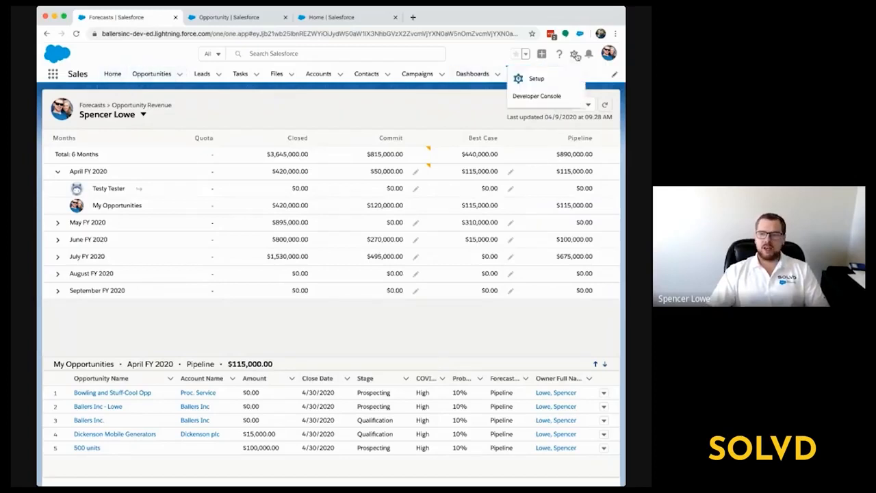
click(541, 79)
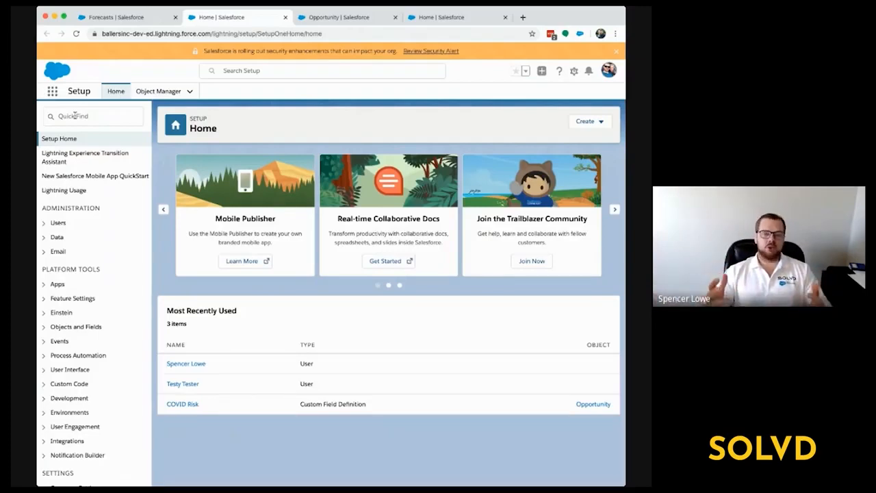
click(75, 116)
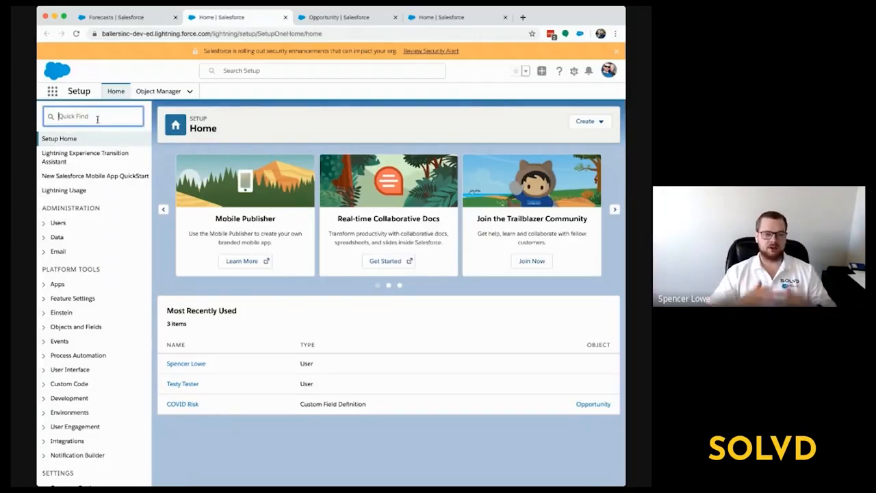
text(public)
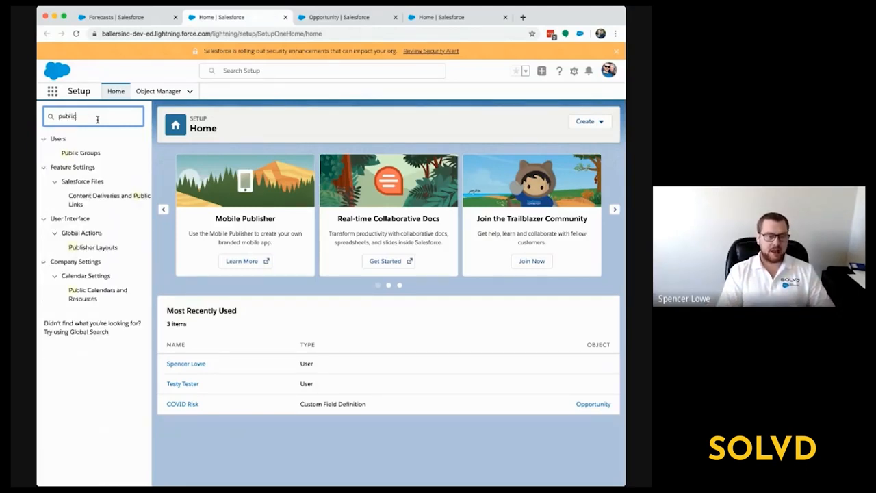
click(70, 154)
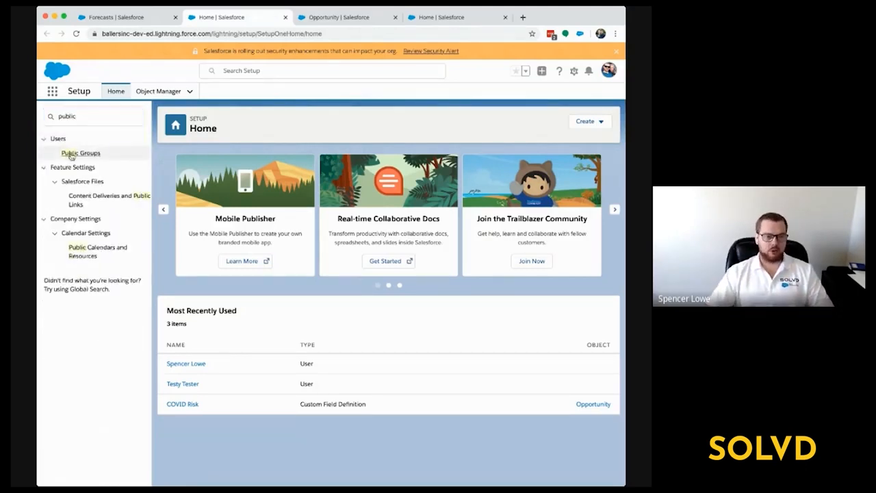
click(84, 152)
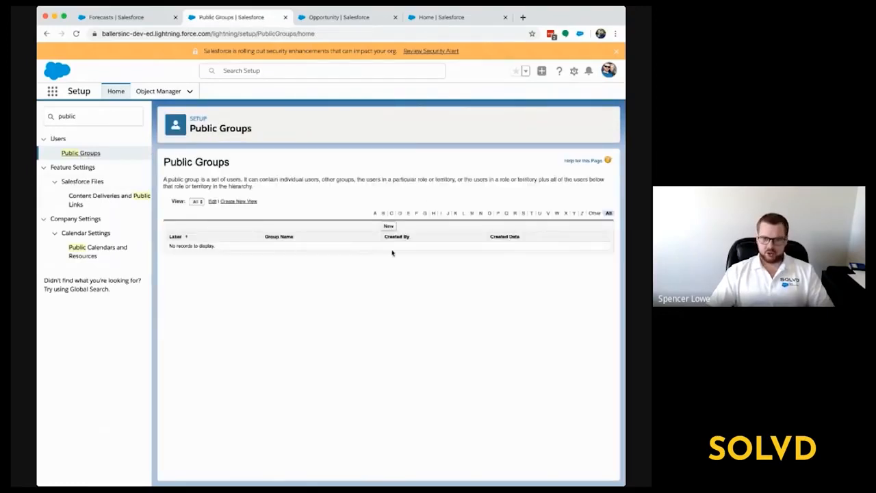
click(392, 229)
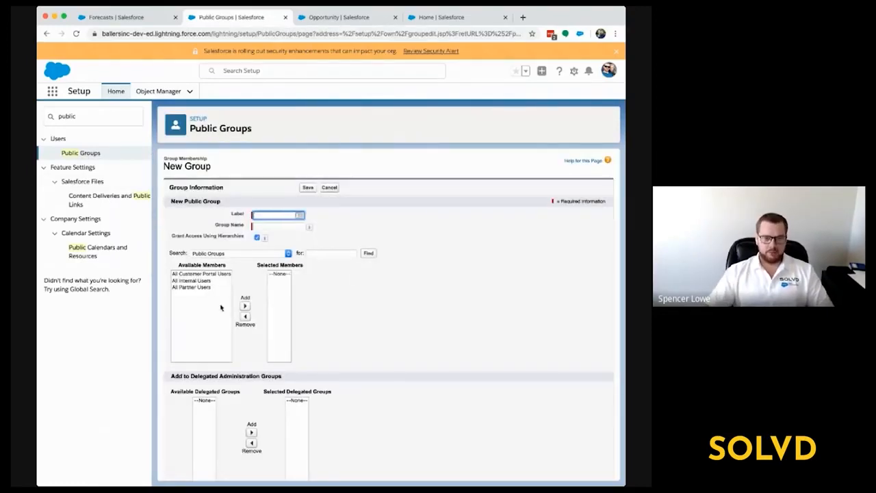
text(Execu)
key(BackSpace)
key(BackSpace)
key(BackSpace)
key(BackSpace)
key(BackSpace)
Label the public group Sales Executives, add the fifth listed user as its member, and save it
text(Sales Executives)
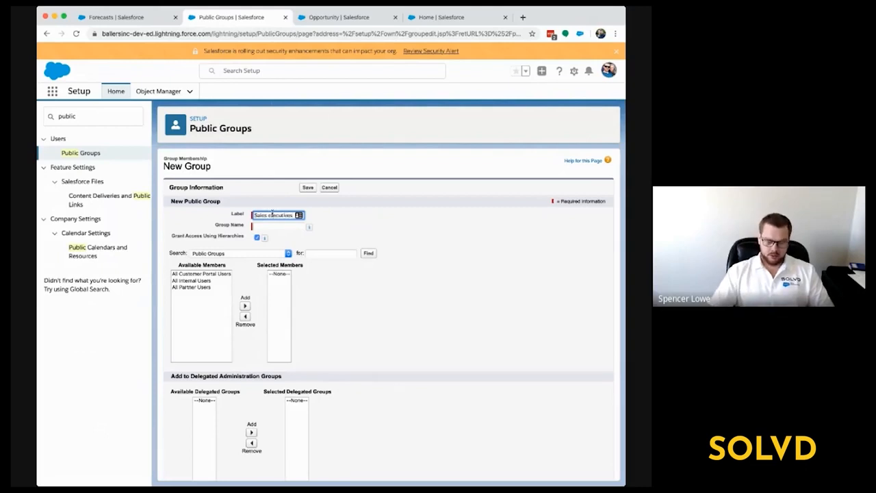
key(Tab)
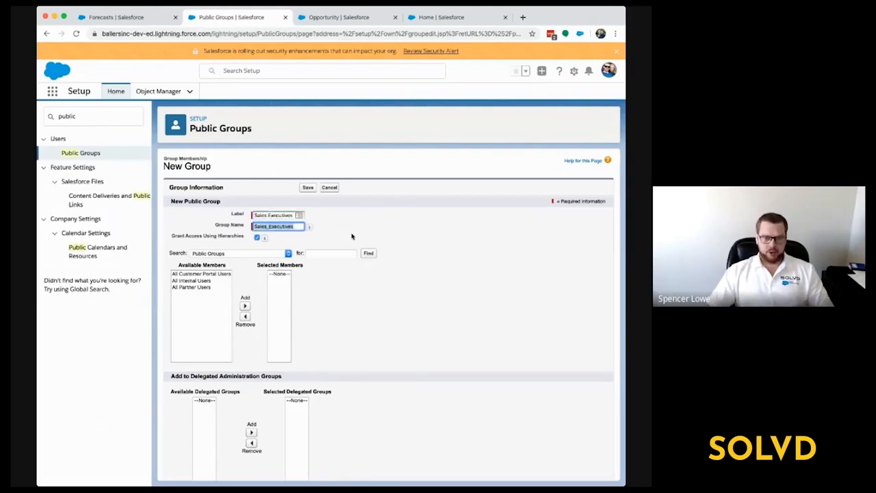
scroll(352, 236, down, 2)
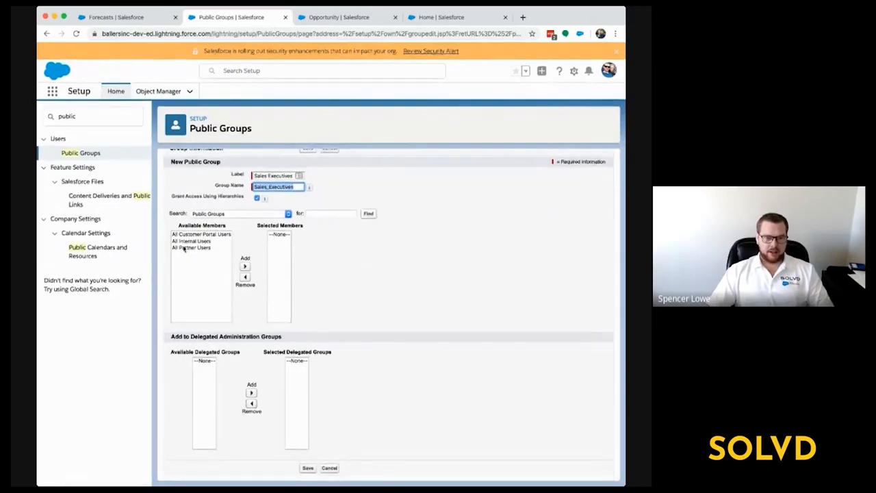
click(287, 215)
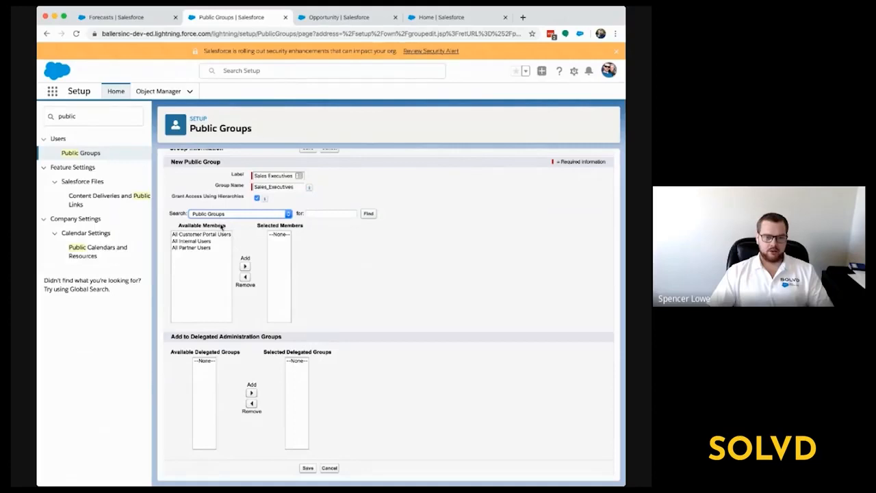
click(208, 246)
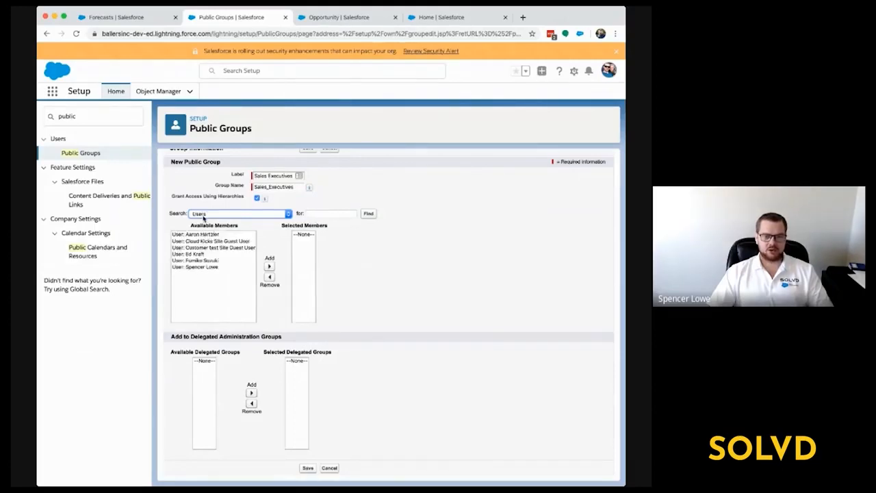
click(196, 264)
click(271, 265)
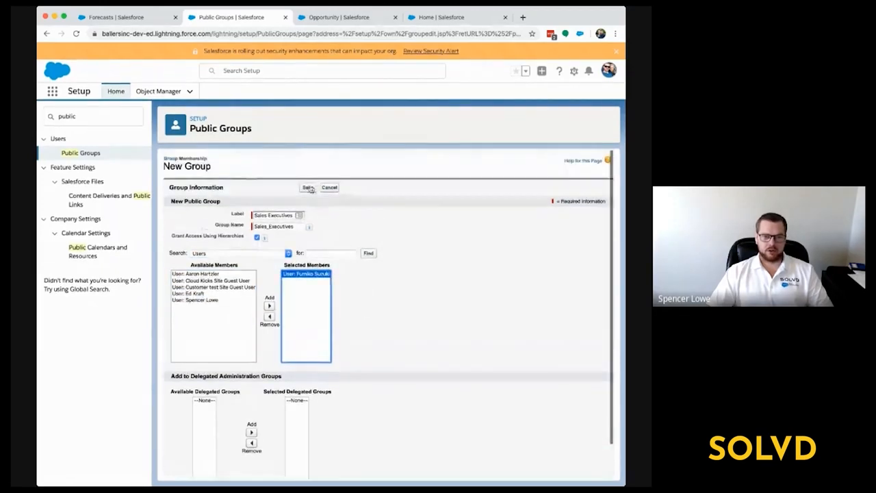
click(308, 188)
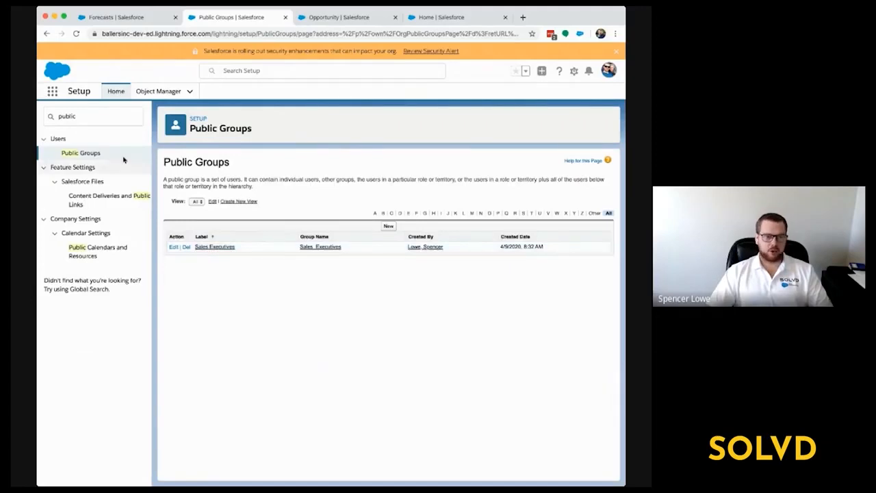
Clear the setup search and look at the notifications list before closing it
click(95, 110)
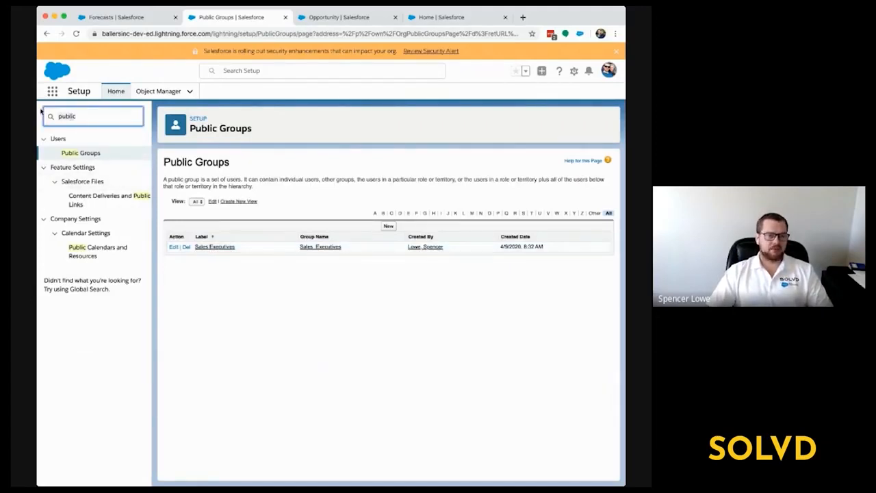
key(BackSpace)
key(BackSpace)
key(BackSpace)
key(BackSpace)
key(BackSpace)
key(BackSpace)
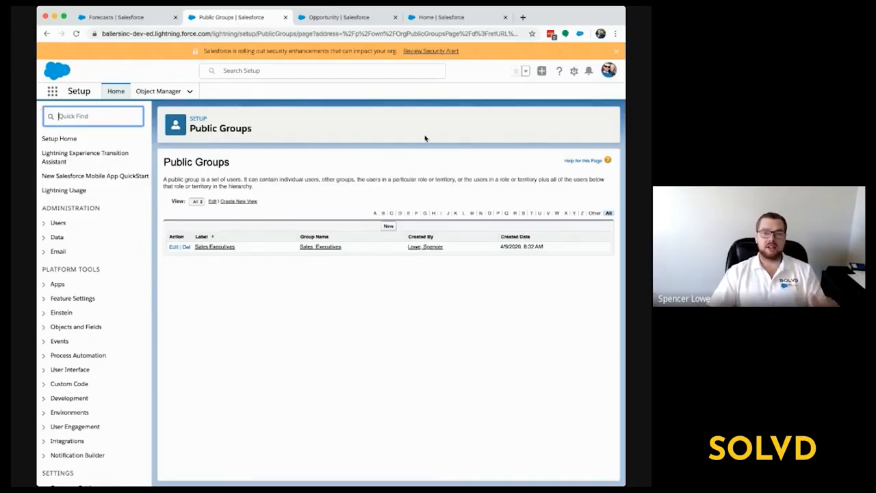
click(587, 74)
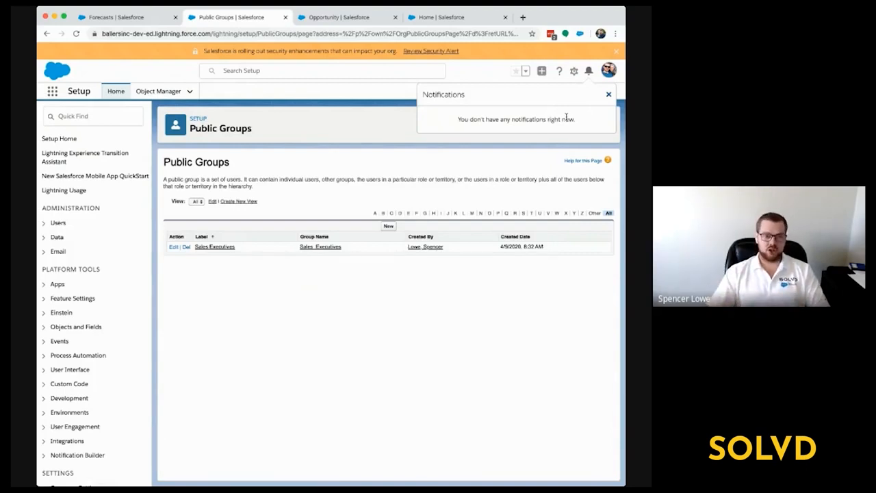
click(607, 94)
Search Setup for "custom no" and open the Custom Notifications page
click(70, 115)
text(custome)
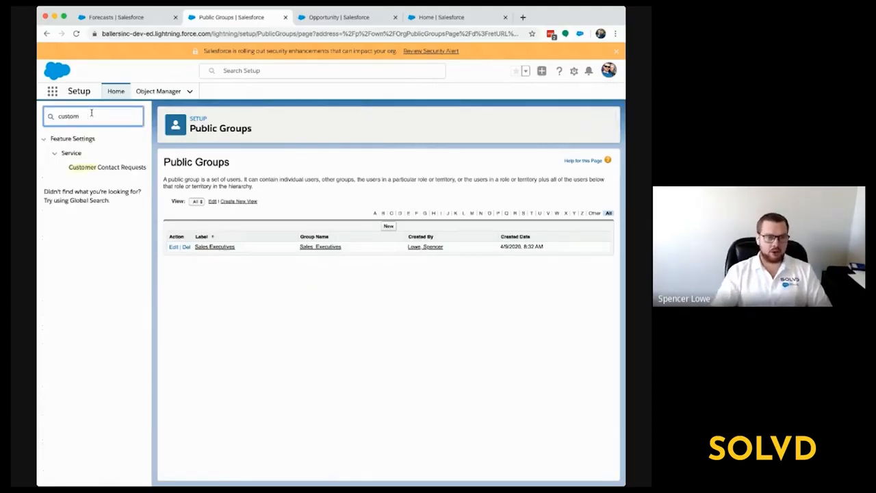
key(BackSpace)
text(no)
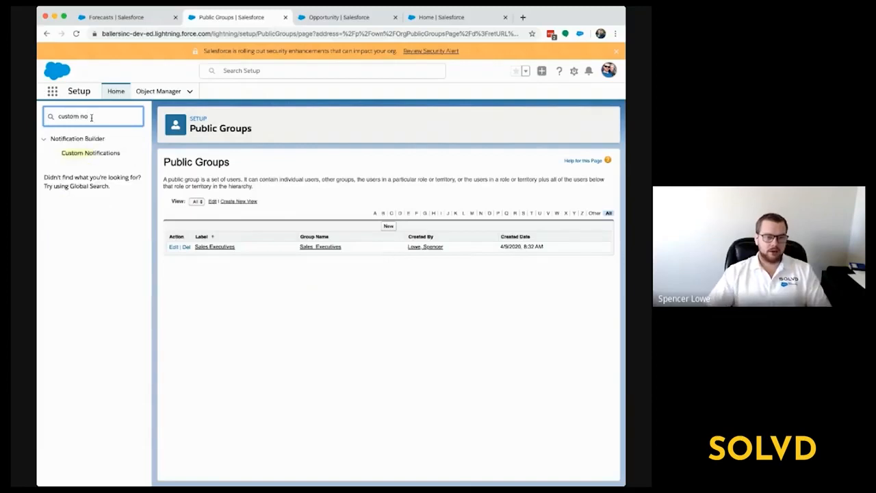
click(91, 153)
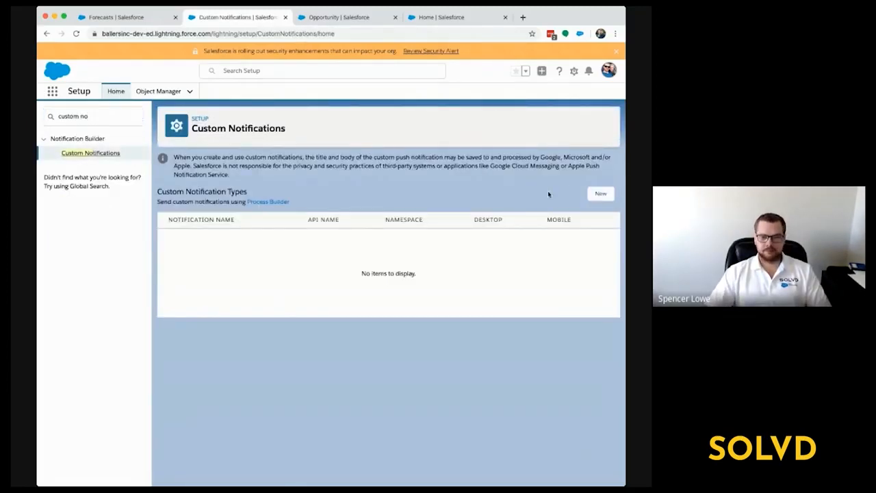
Create a custom notification type named Push Desktop and Mobile that supports the Desktop and Mobile channels
click(600, 193)
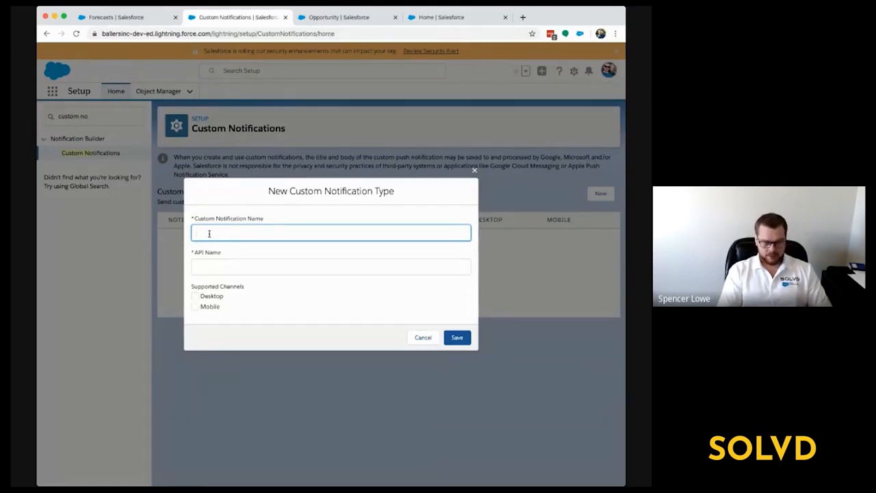
text(Push Desktop and Mobile)
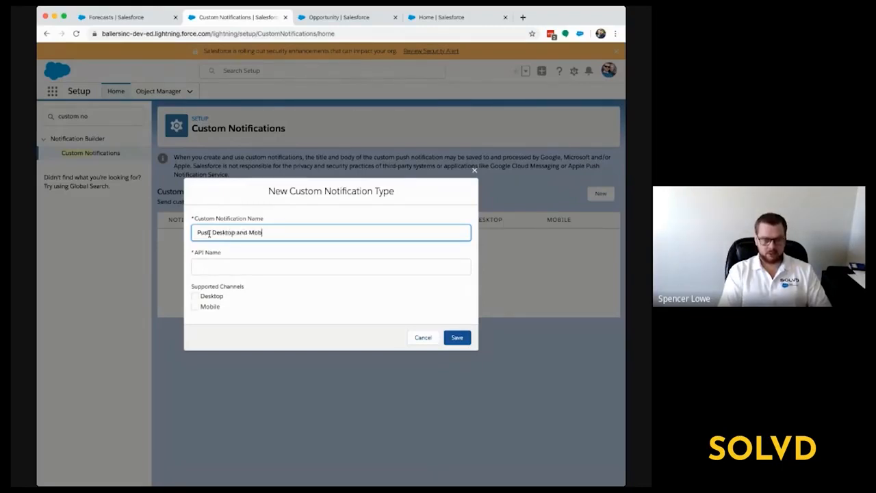
click(229, 261)
click(194, 296)
click(195, 306)
click(462, 336)
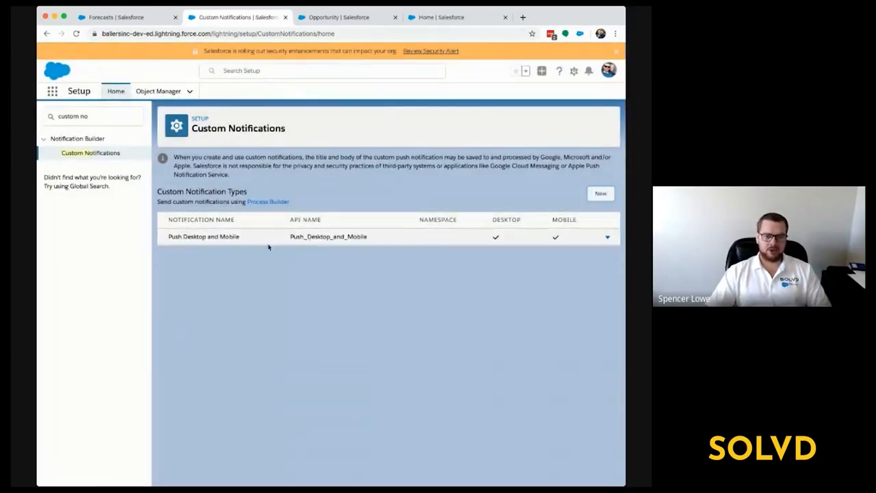
Search Setup for "process builder", open Process Builder, and start a new process
click(113, 116)
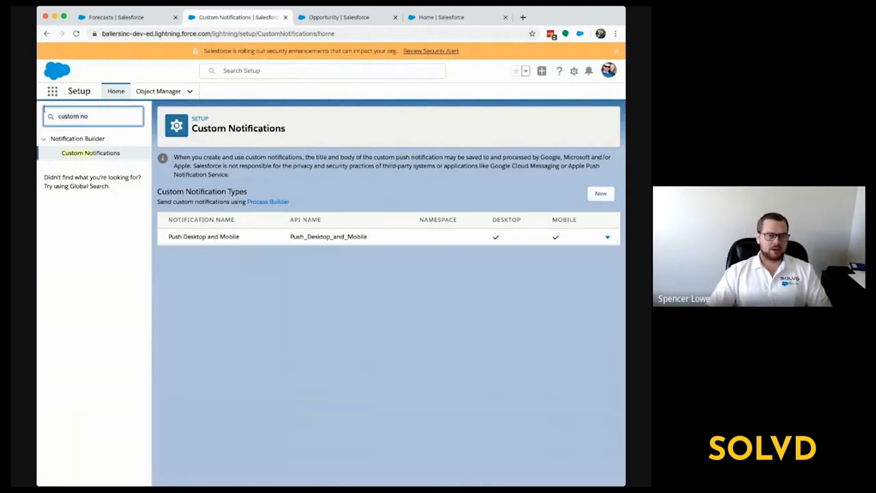
key(super+a)
key(BackSpace)
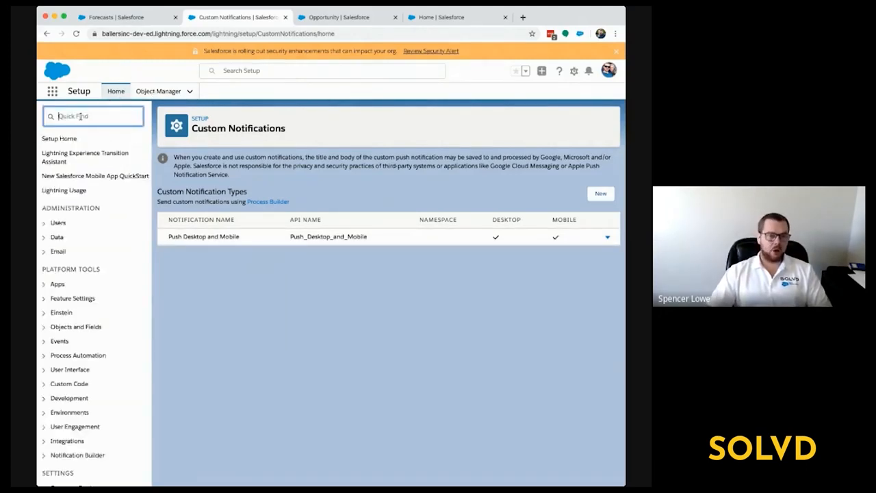
text(proces)
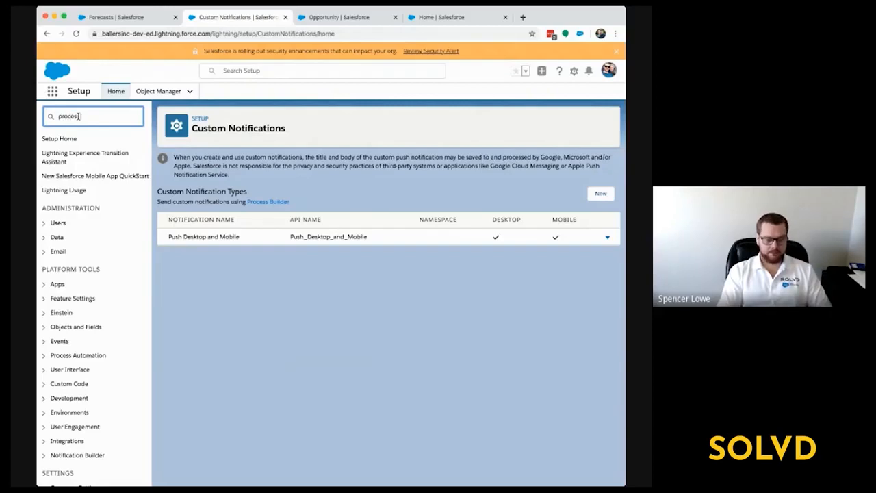
text(s builder)
click(86, 154)
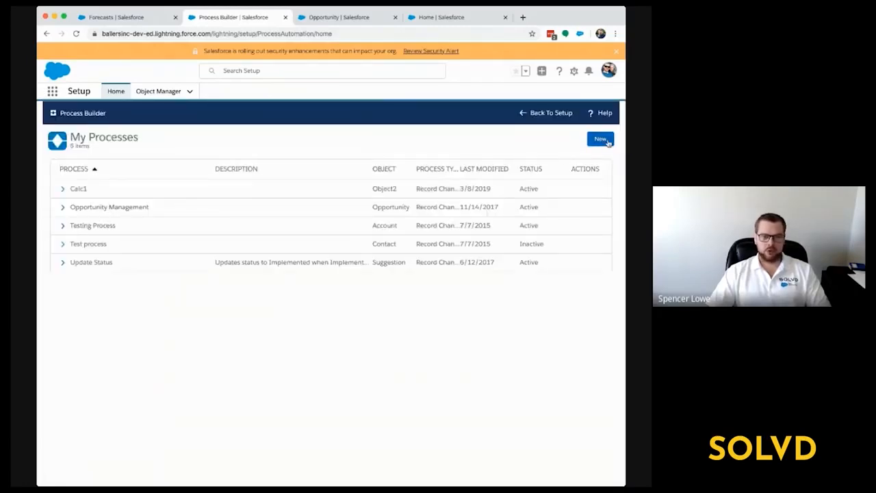
click(600, 140)
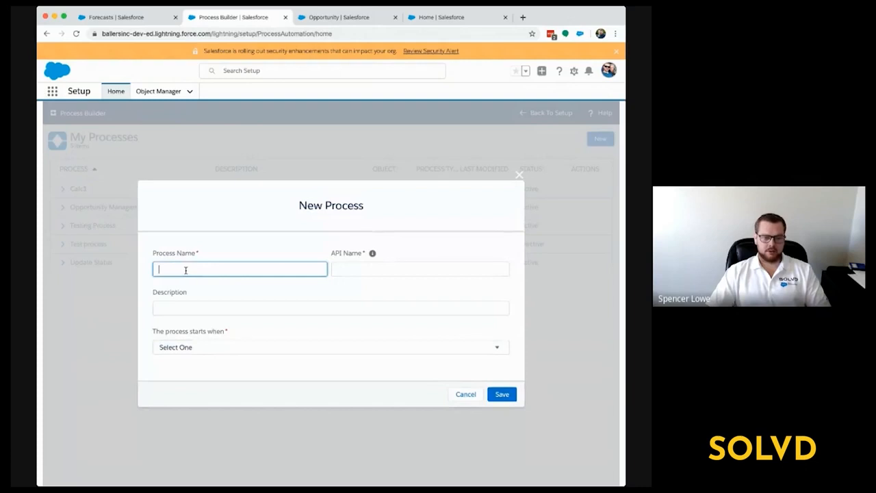
click(404, 270)
click(276, 267)
text(F)
key(BackSpace)
text(Noti)
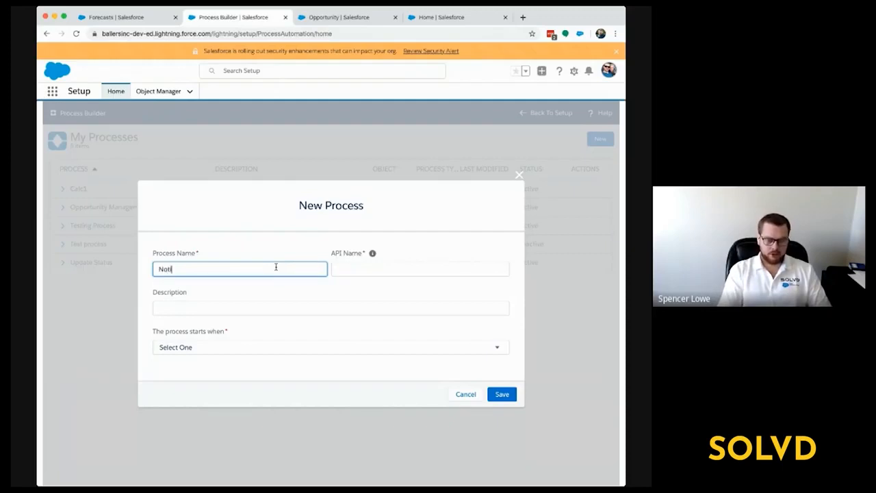
text(fy)
key(BackSpace)
key(BackSpace)
key(BackSpace)
key(BackSpace)
key(BackSpace)
key(BackSpace)
Name the new process "Opportunity - Risk Escalation" and let its API name fill in
text(Opportu)
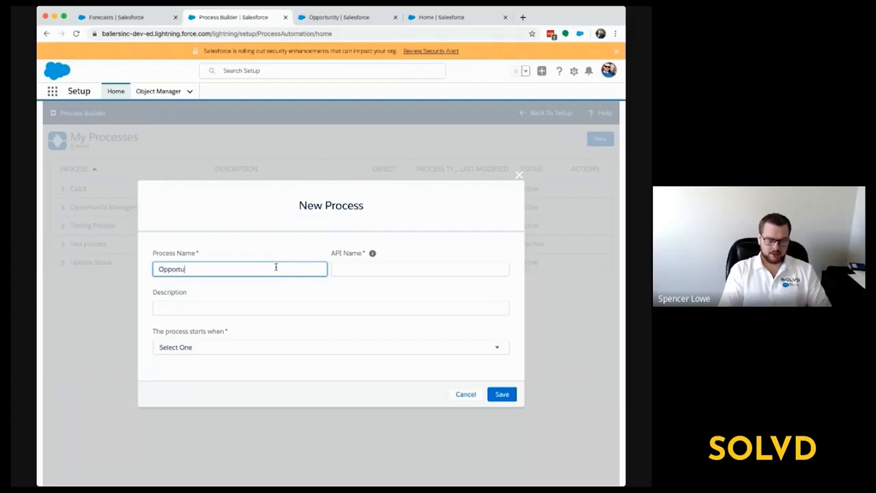
text(nity - )
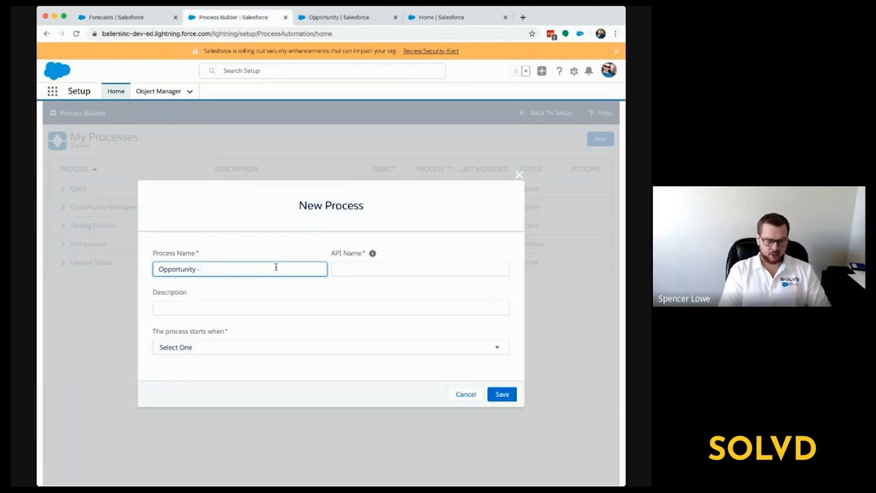
text(R)
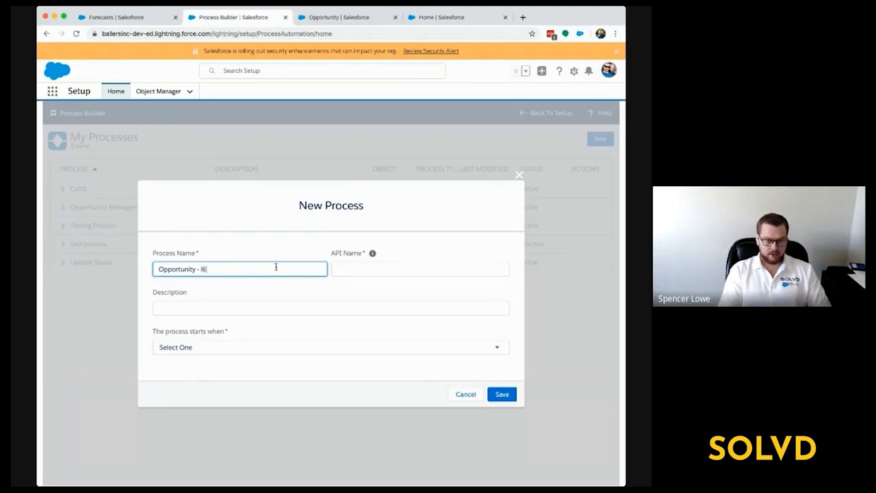
text(isk Esc)
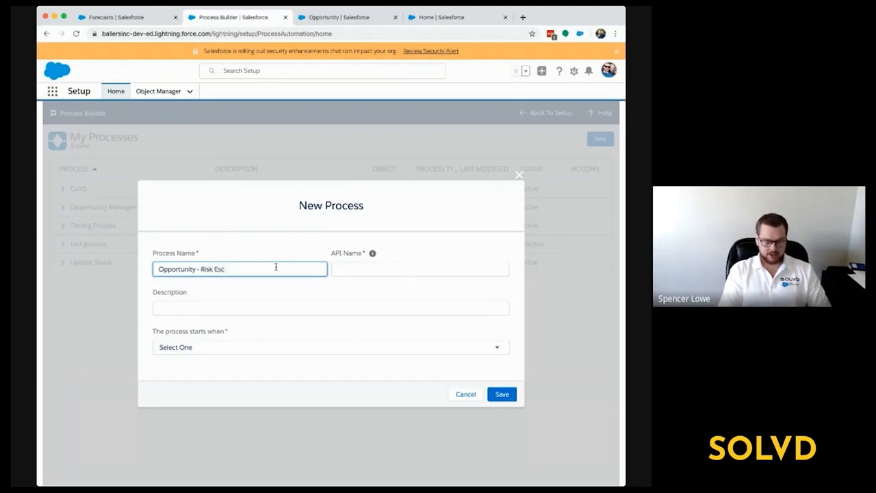
text(alation)
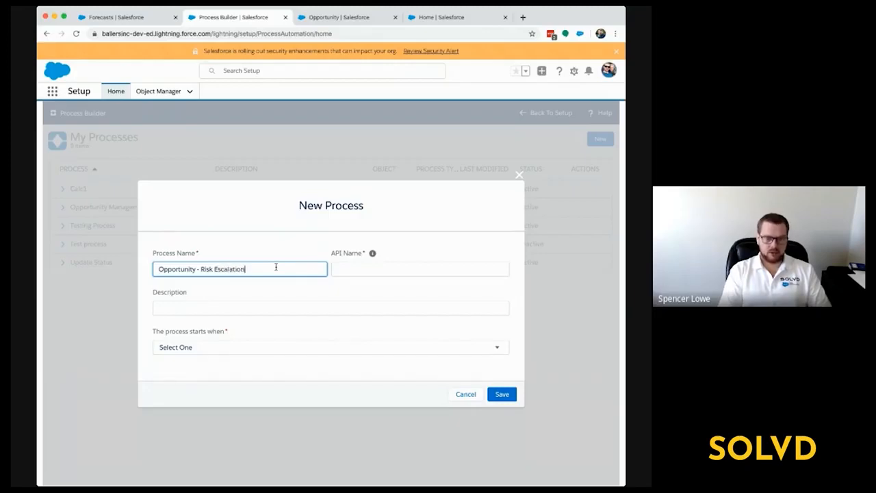
key(Tab)
click(232, 307)
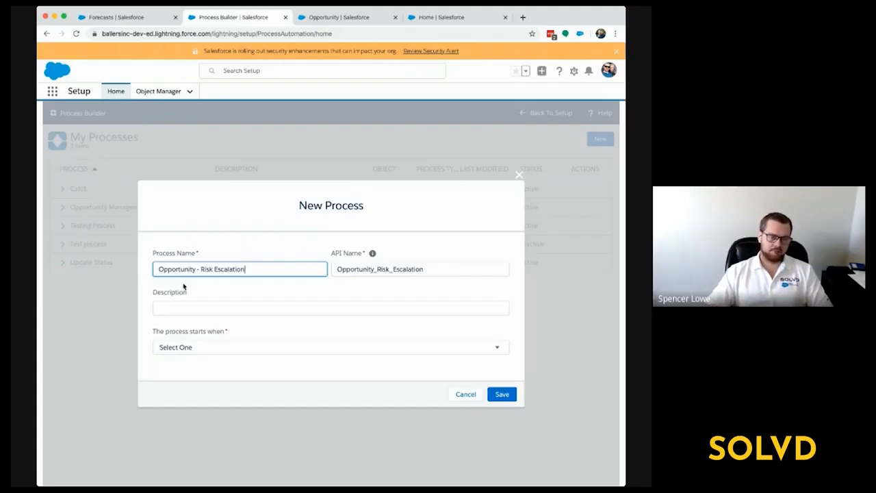
Set the new process to start when a record changes, leave its description blank, and save it
click(204, 308)
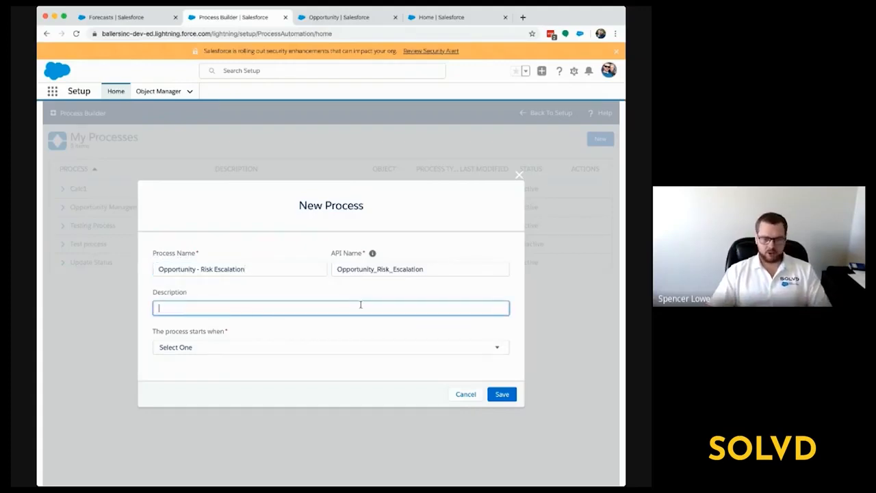
key(Tab)
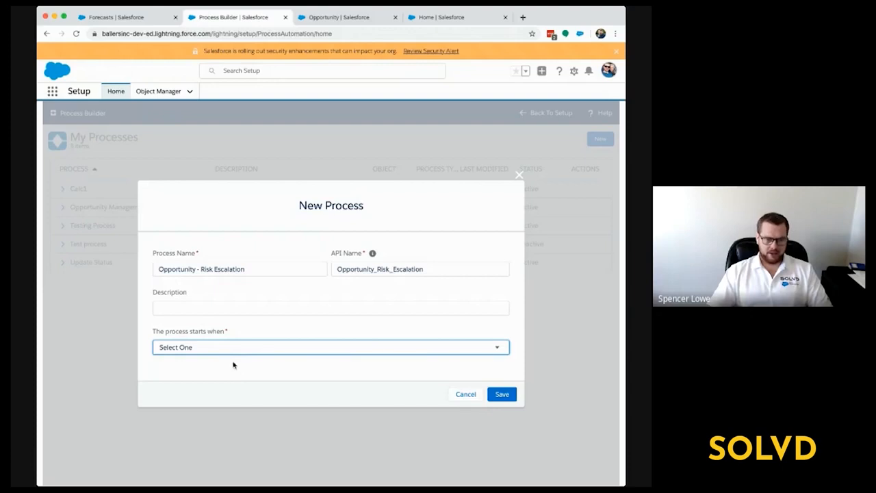
click(194, 359)
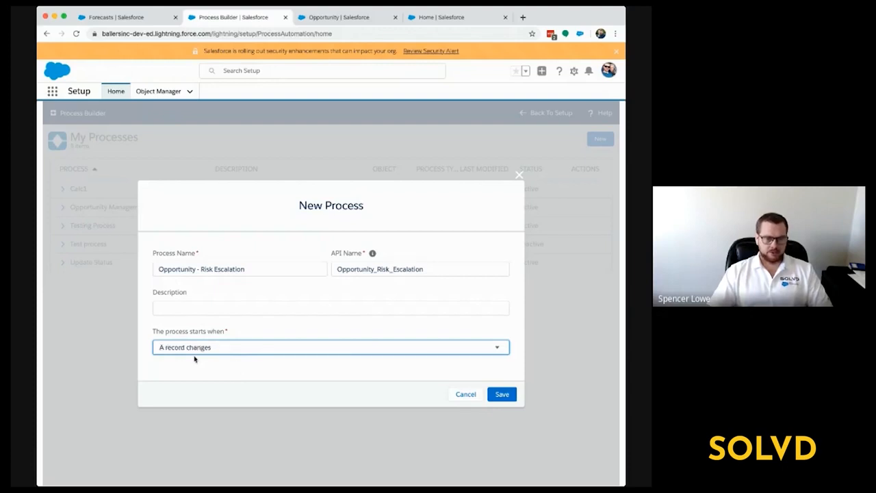
click(508, 396)
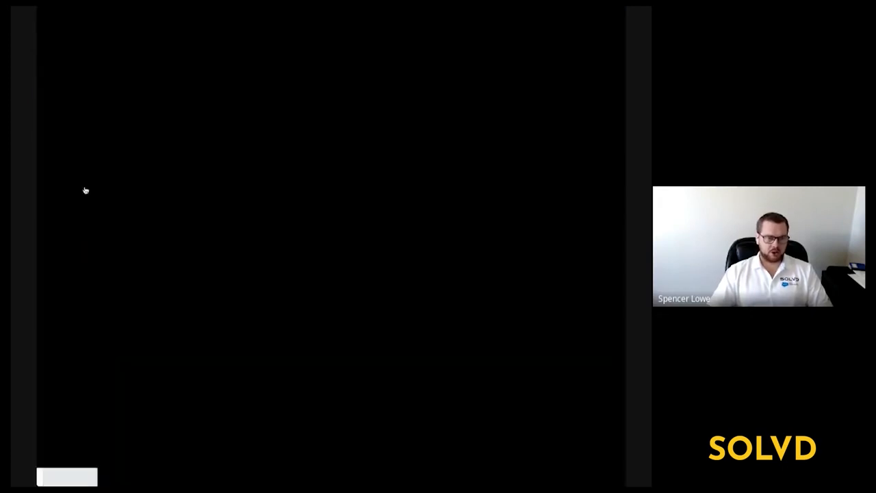
Set the process's object to Opportunity, starting when a record is created or edited, and save the trigger
click(89, 194)
click(396, 204)
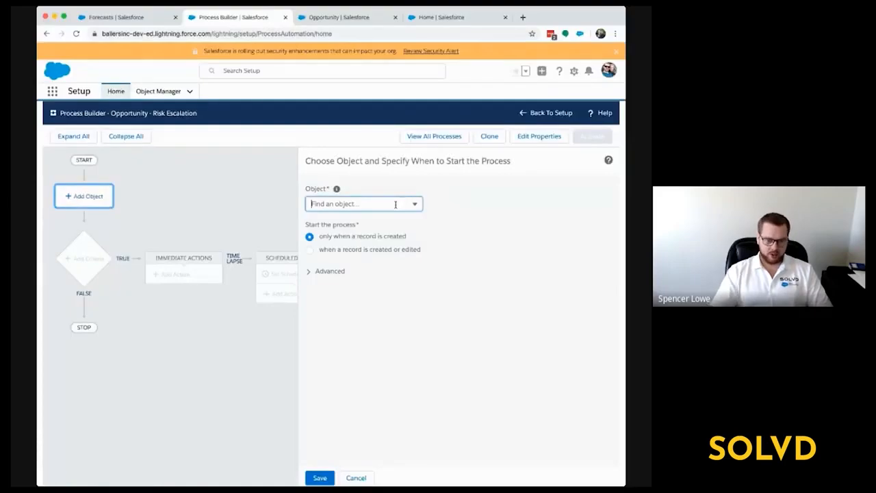
text(oppo)
click(373, 219)
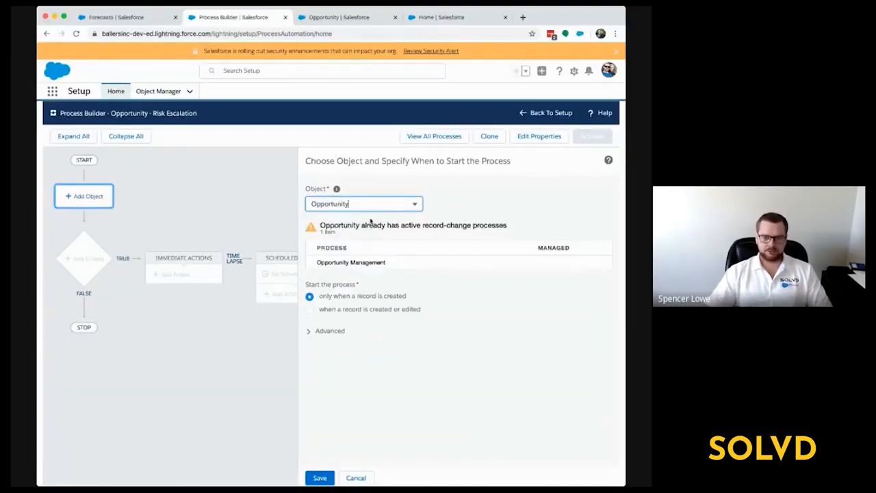
click(382, 263)
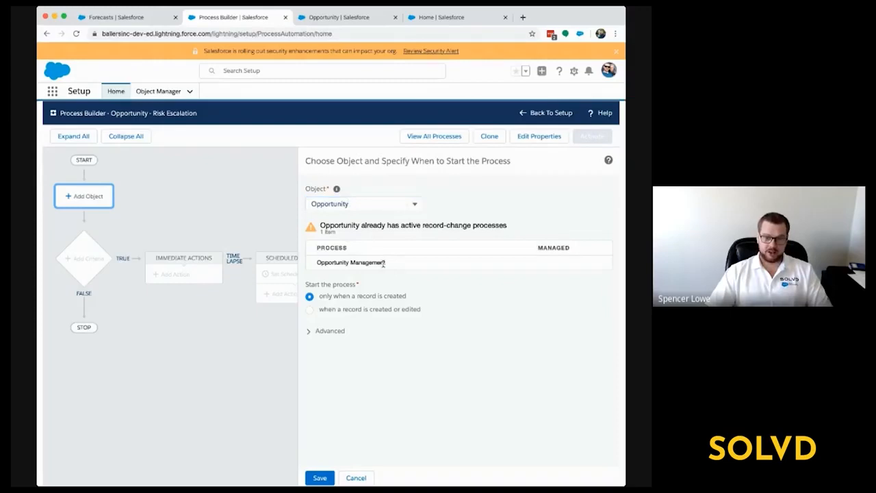
click(310, 311)
click(329, 332)
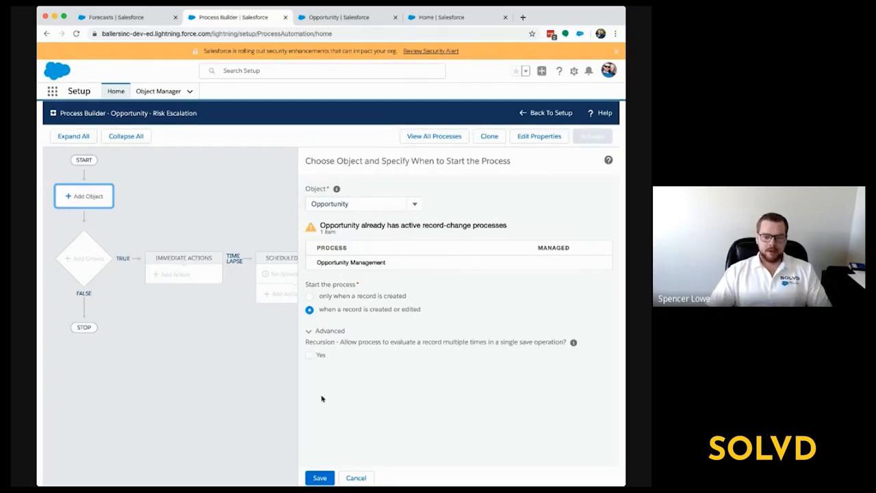
click(320, 478)
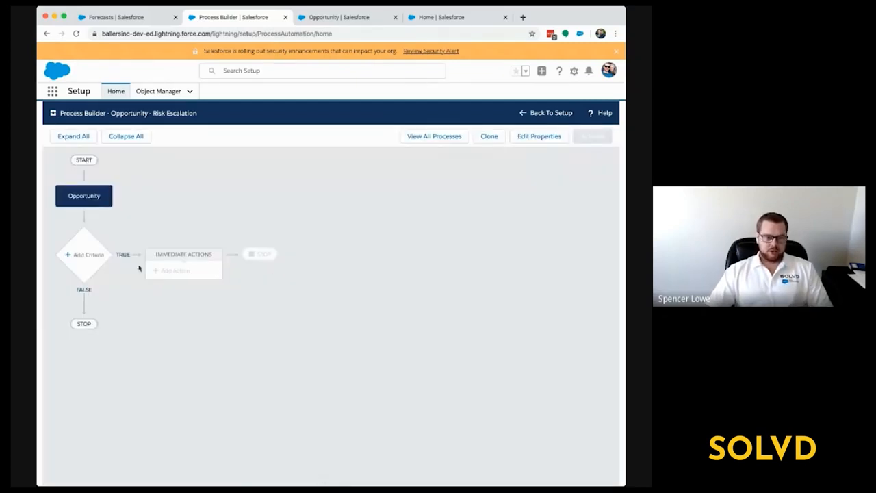
Add a criteria node to the process and name it "Large deal at High COVID Risk"
click(80, 256)
click(307, 199)
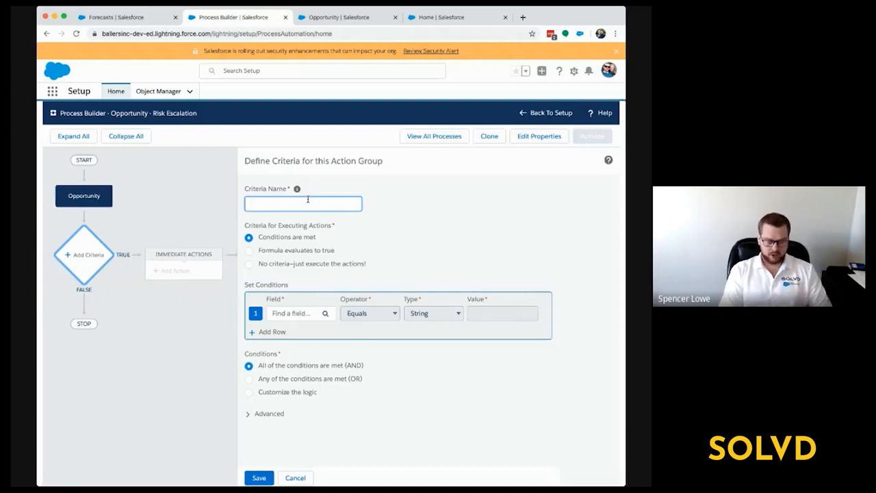
text(Large deal)
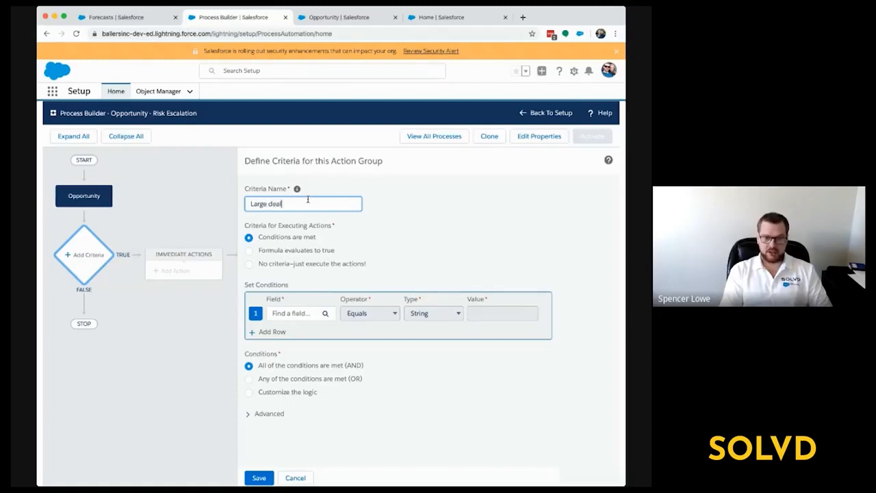
text( at High)
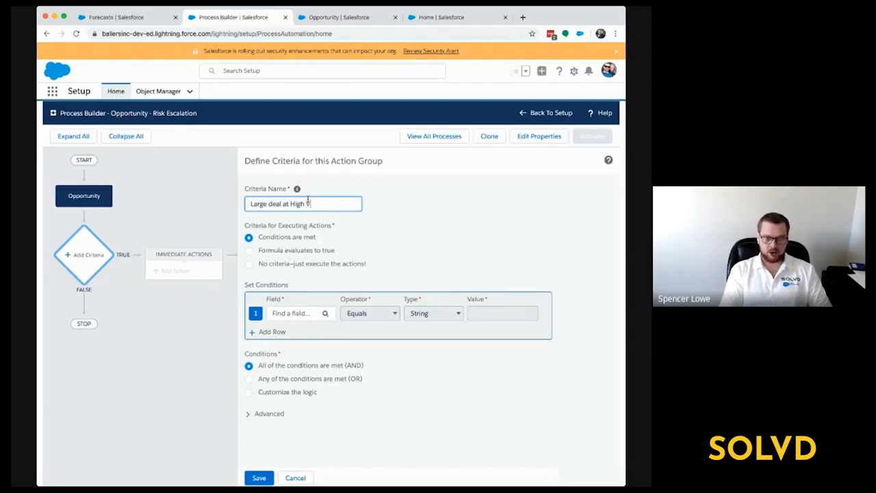
text( COVID)
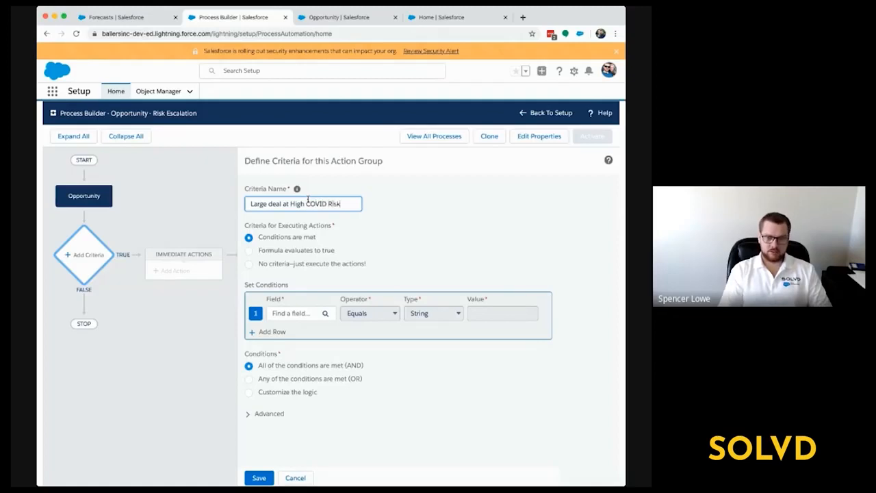
text( Risk)
Define the first condition as the opportunity's Amount being greater than or equal to $50,000
click(305, 313)
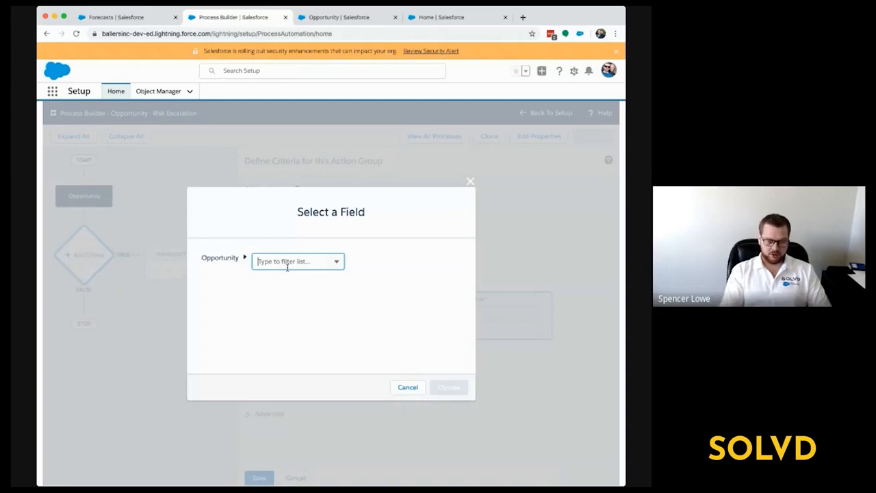
text(amou)
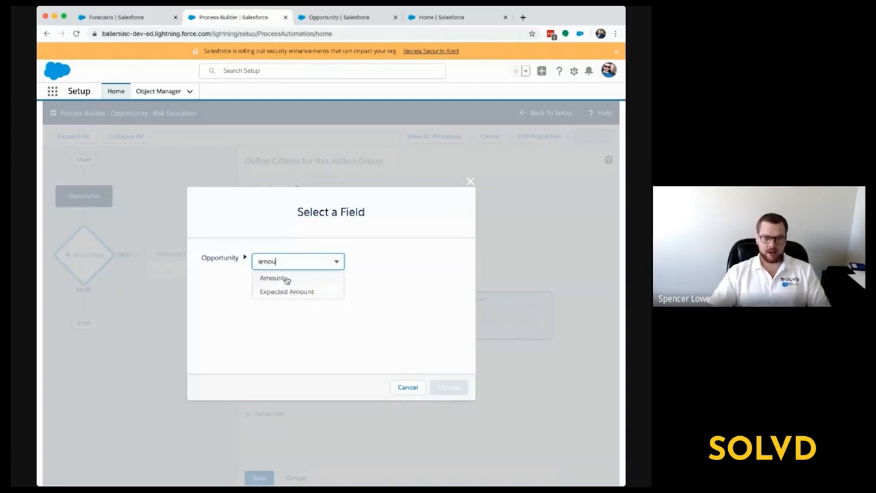
click(284, 278)
click(452, 388)
click(382, 319)
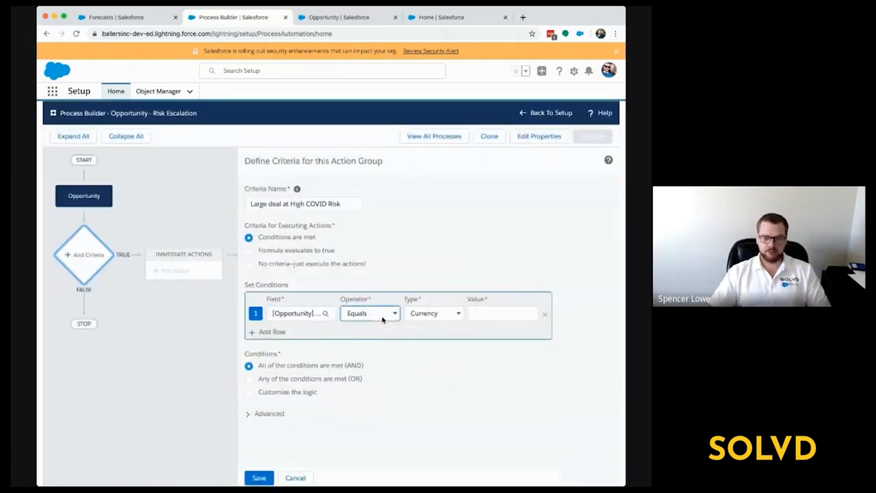
click(378, 345)
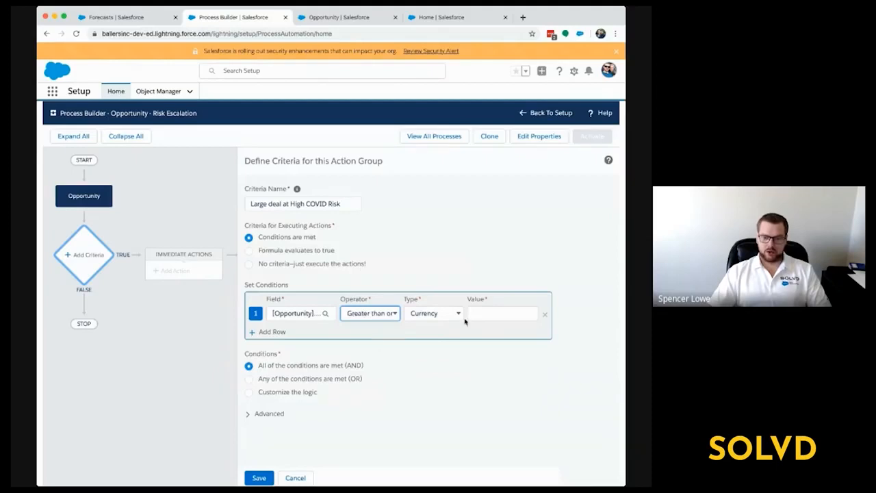
click(485, 316)
text(50000)
Add a second condition requiring the opportunity's COVID Risk picklist to equal High
click(261, 334)
click(295, 335)
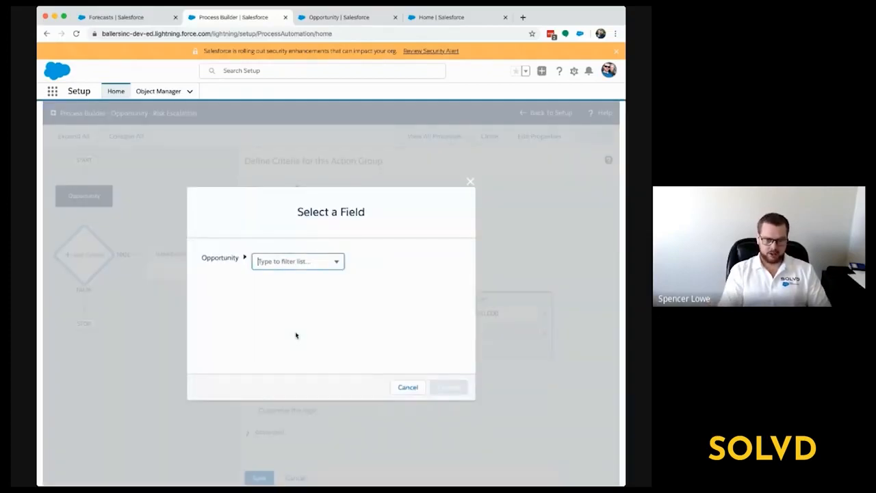
text(covid)
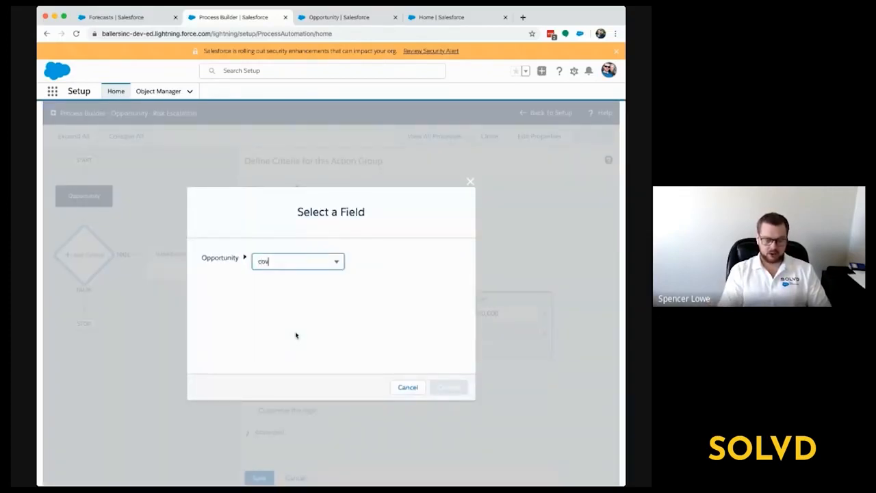
click(296, 278)
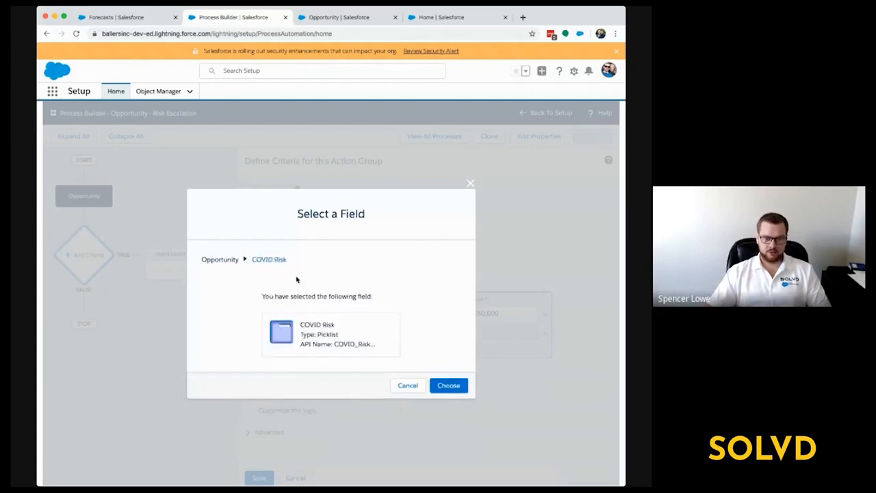
click(446, 385)
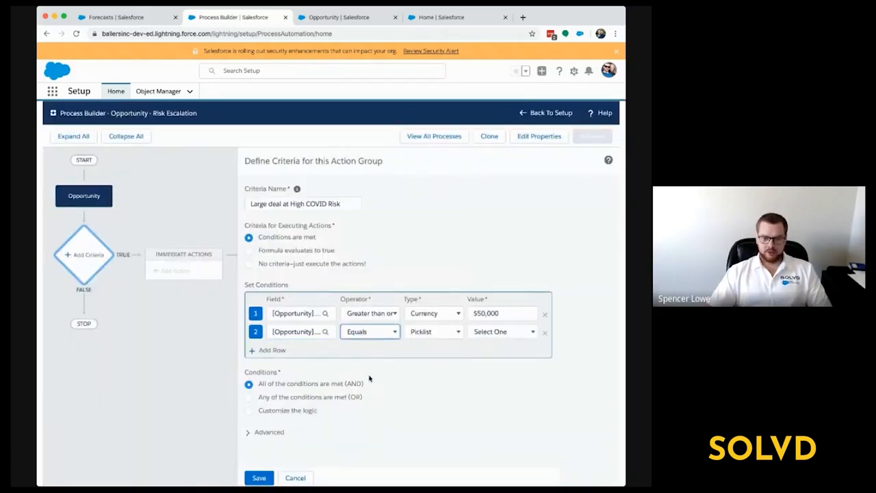
click(369, 388)
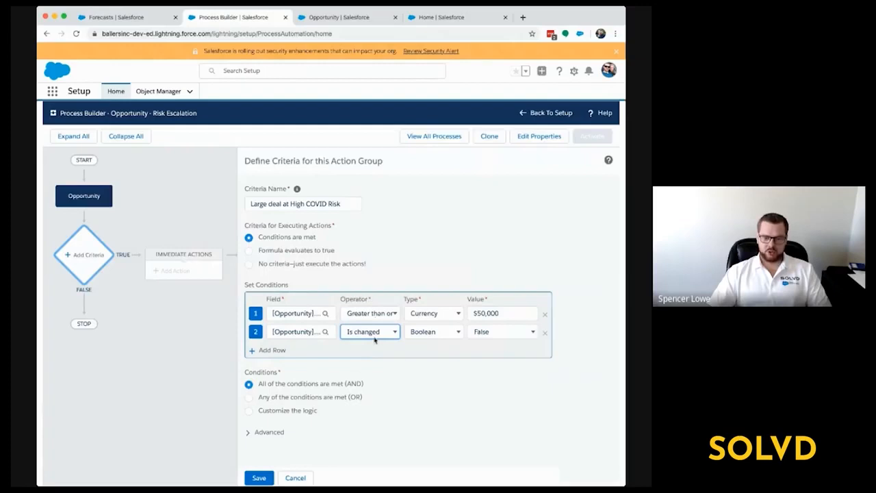
click(368, 289)
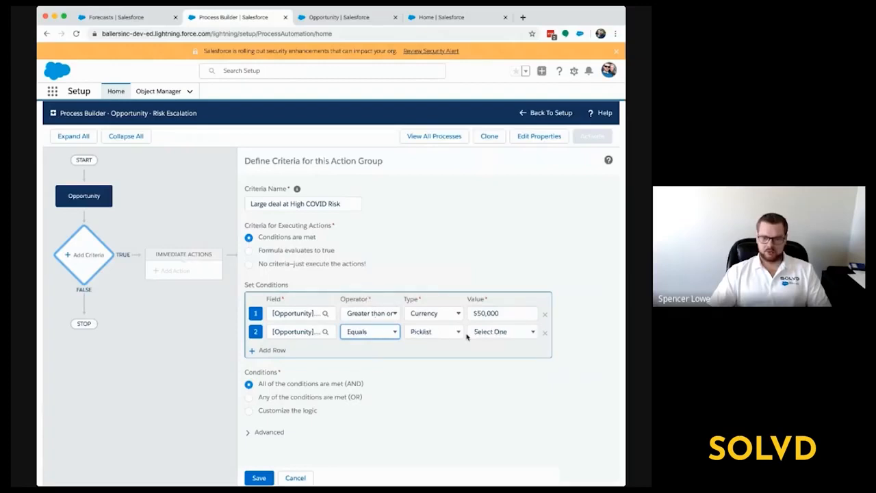
click(489, 333)
click(487, 343)
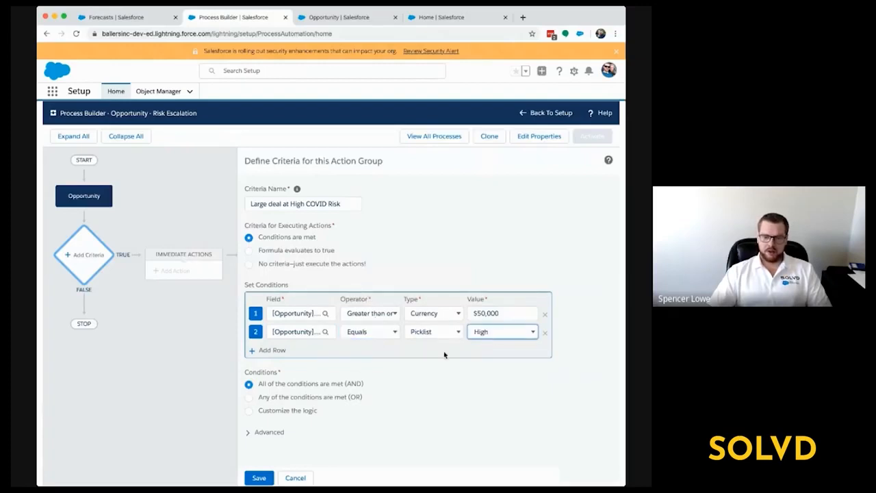
Make the criteria execute actions only when specified changes are made to the record, and save the criteria
click(267, 433)
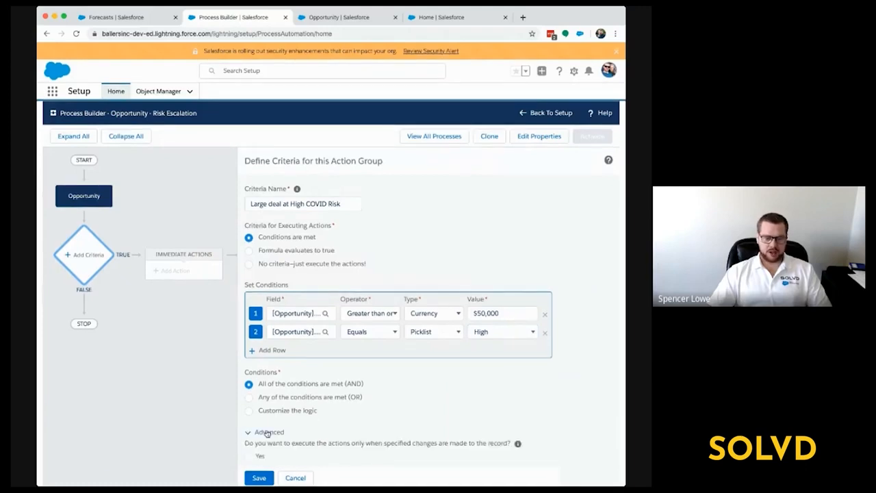
click(248, 455)
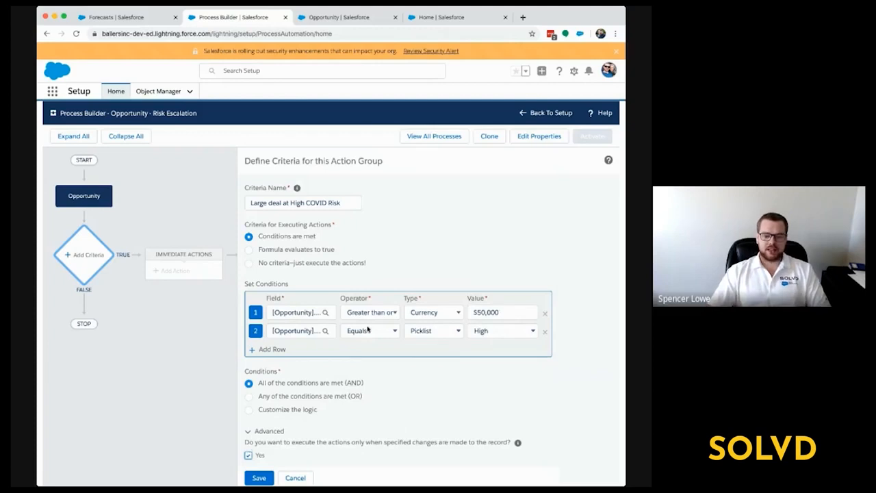
click(260, 476)
Add a Send Custom Notification immediate action named "Notify Sales Executives" with the Push Desktop and Mobile notification type
click(181, 273)
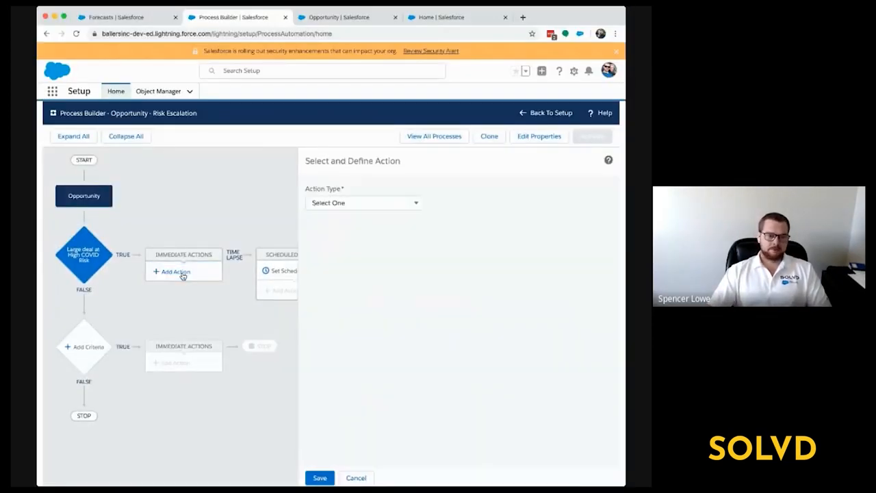
click(387, 201)
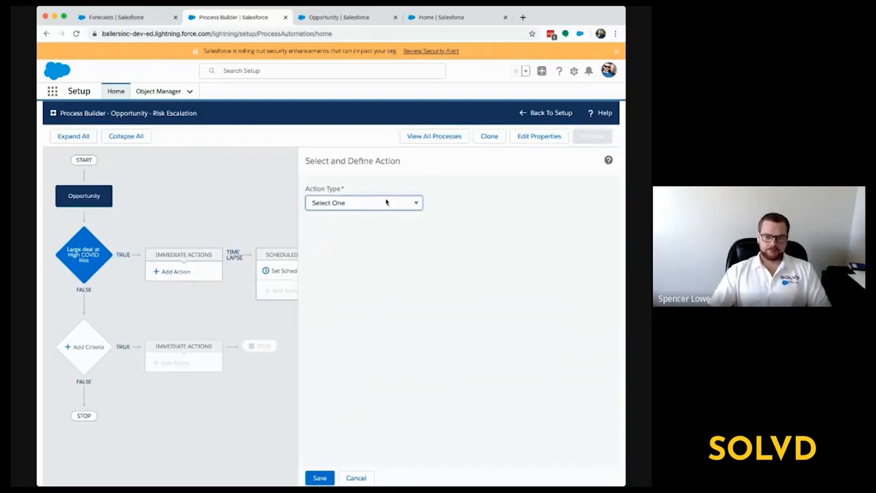
click(359, 282)
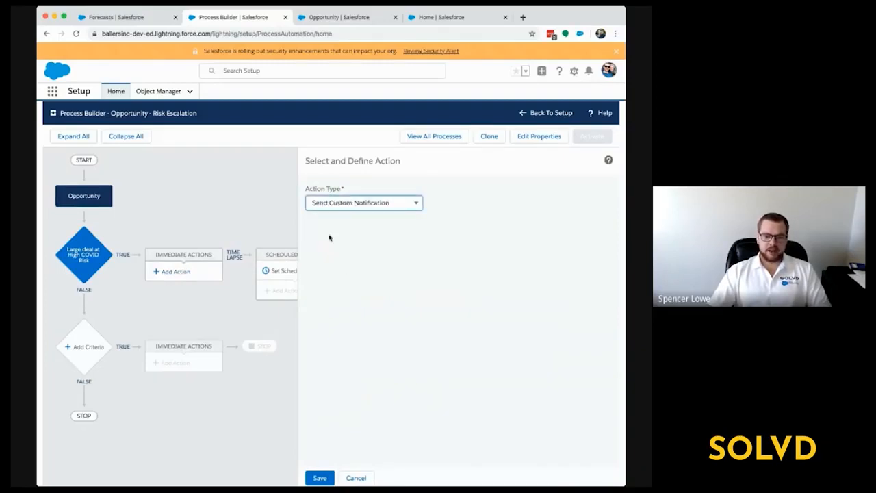
click(356, 238)
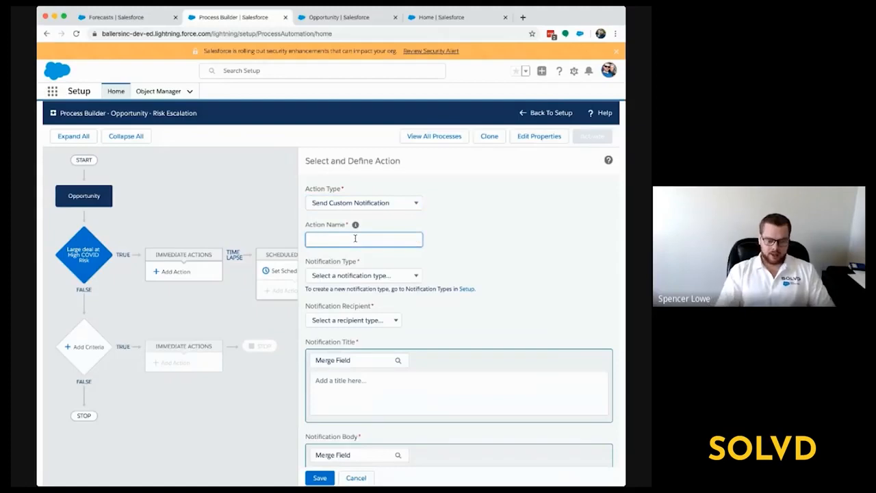
text(Notify Sales Executives)
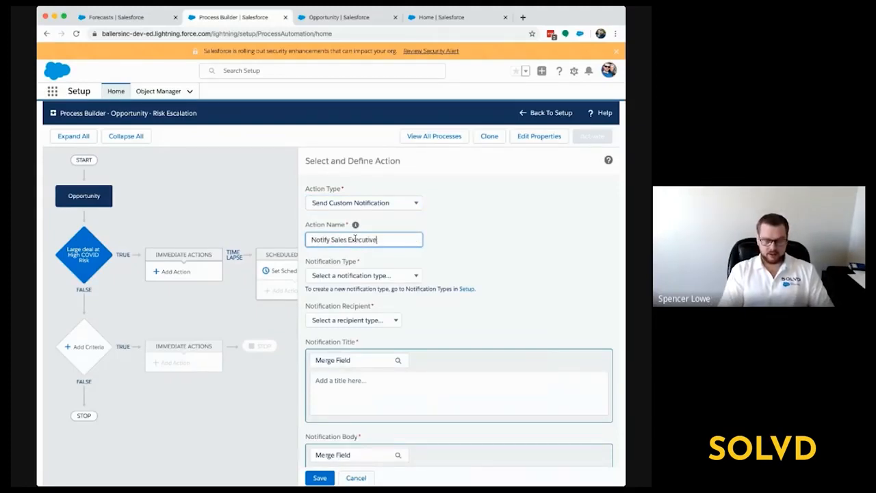
click(341, 280)
click(342, 287)
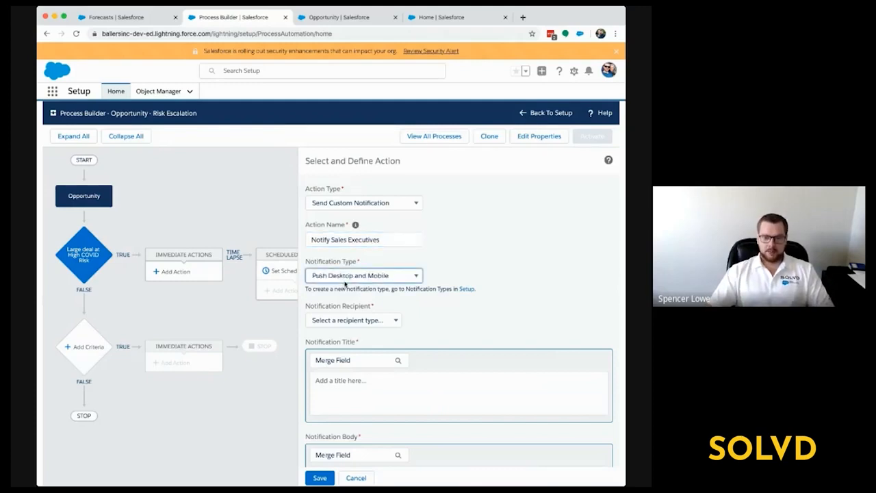
Set the notification recipient to the Sales_Executives group
scroll(358, 300, down, 3)
click(371, 251)
click(337, 266)
click(441, 250)
text(E)
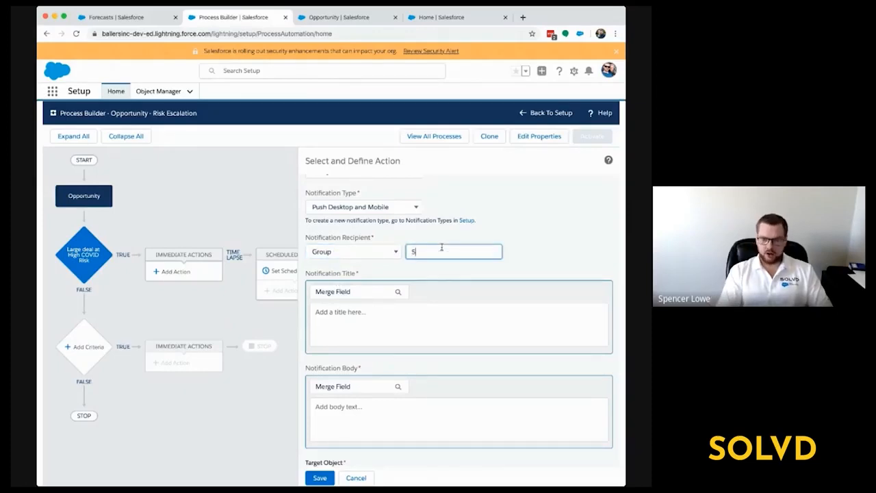
click(467, 269)
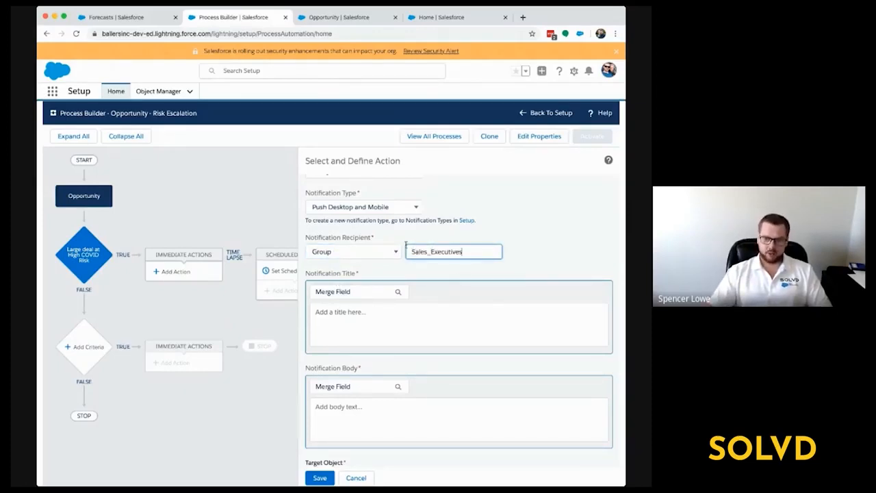
scroll(452, 295, down, 1)
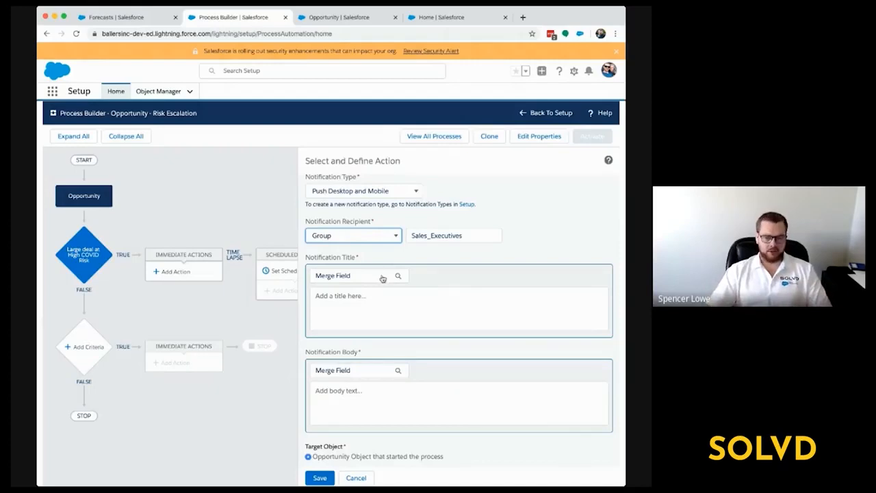
Insert the opportunity's Name merge field into the notification title
click(380, 253)
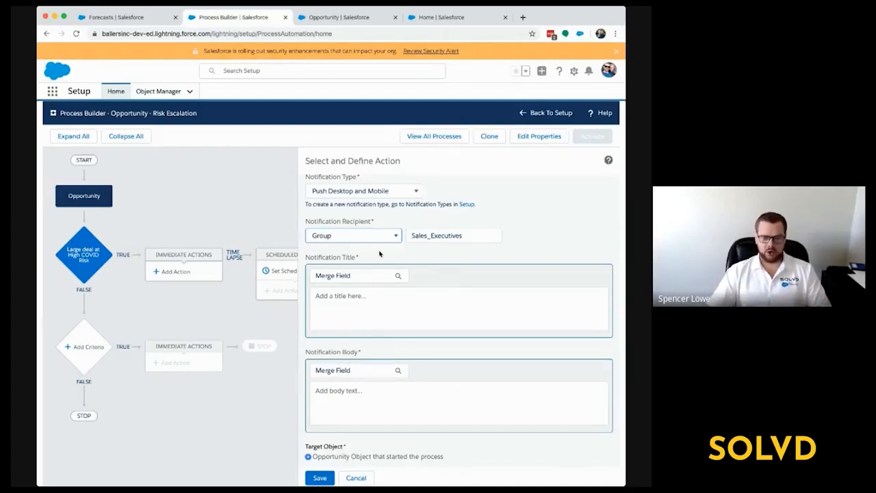
click(343, 293)
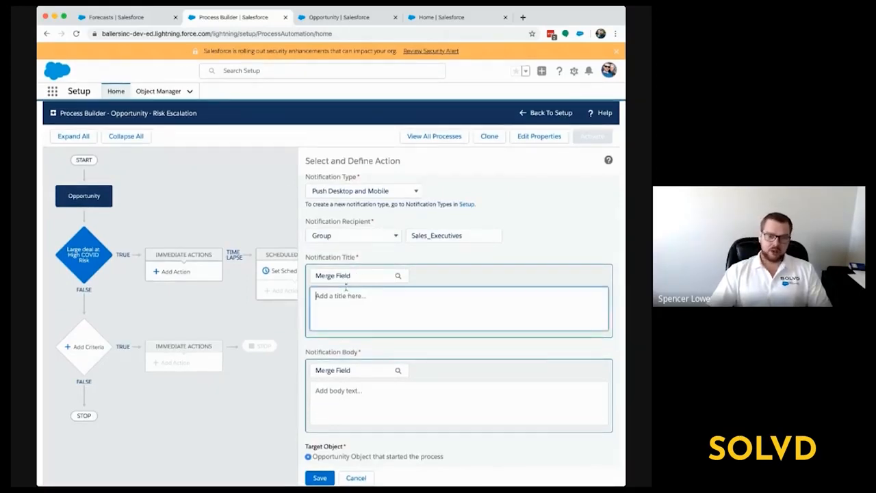
click(354, 278)
click(298, 261)
text(name)
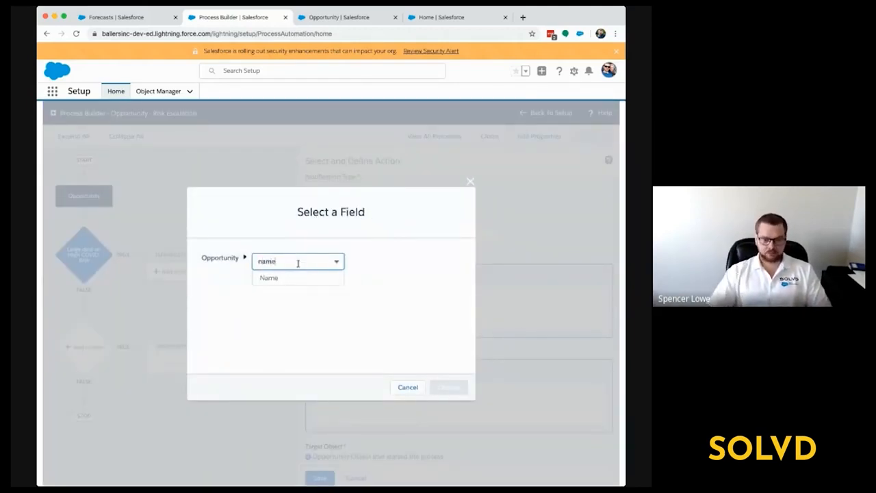
click(284, 280)
click(451, 387)
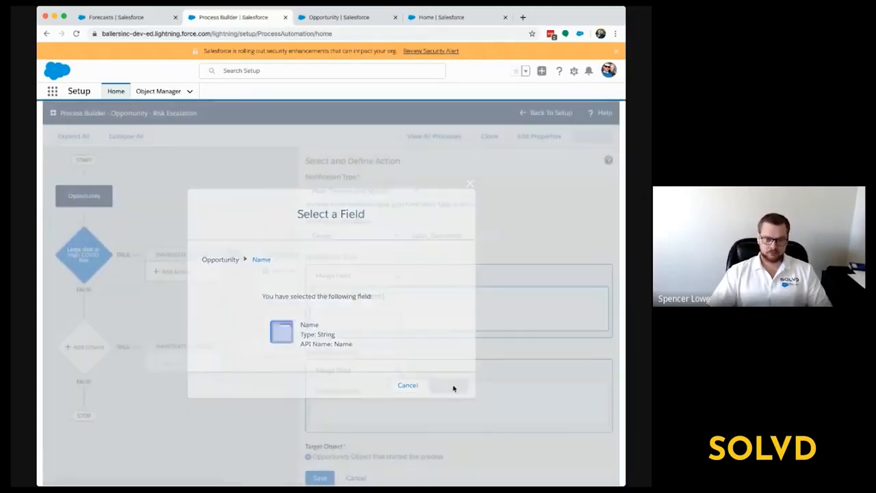
Continue the notification title after the merge field with "is at high COVID risk and is worth"
click(406, 300)
text(is at )
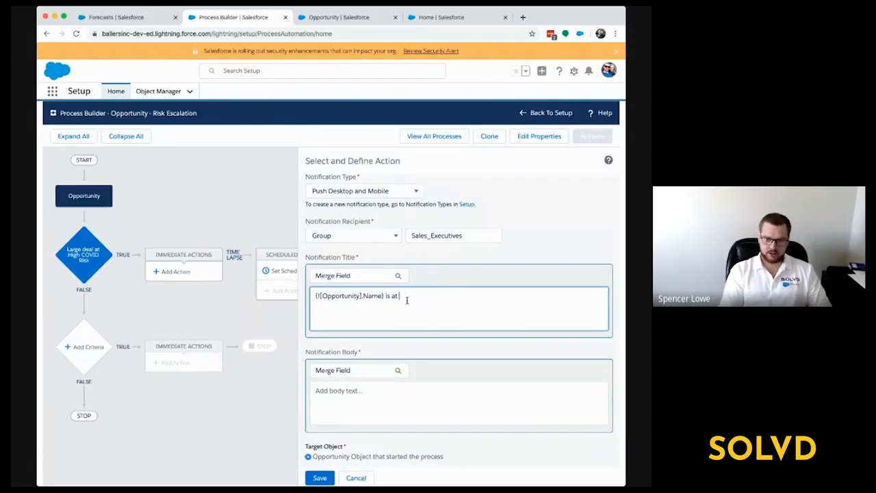
text(high CO high COVID)
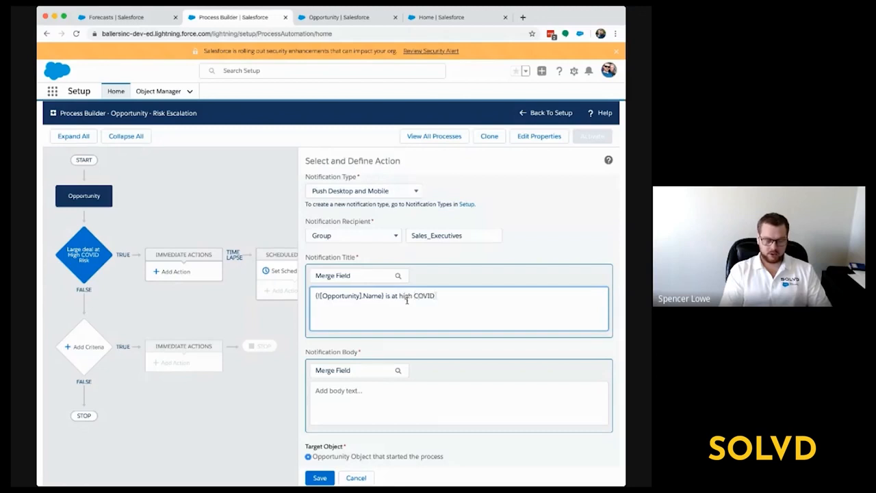
text( Ri)
key(BackSpace)
text(risk and is wort)
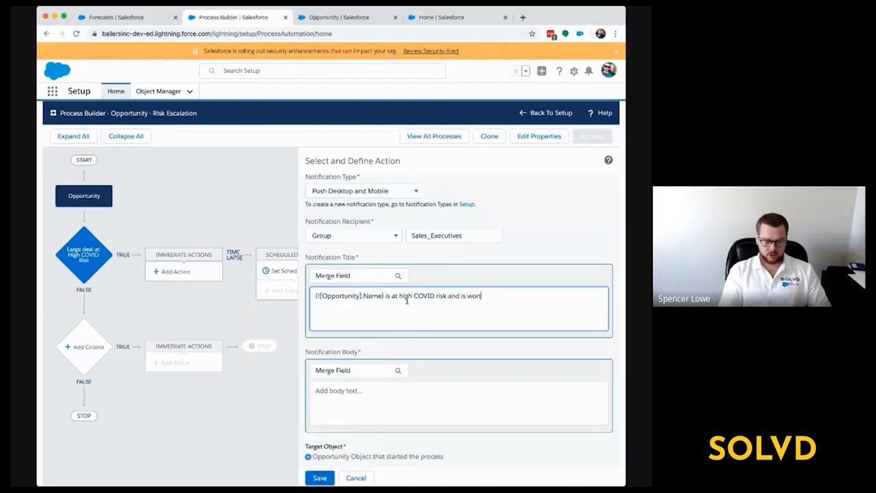
text(h)
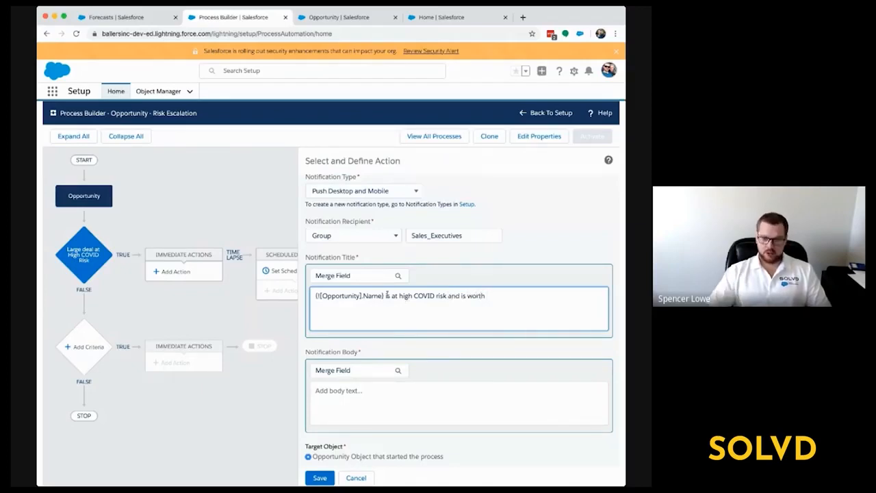
Insert the opportunity's Amount merge field after "is worth" in the notification title and end it with a period
click(376, 278)
click(303, 261)
text(amoun)
click(299, 277)
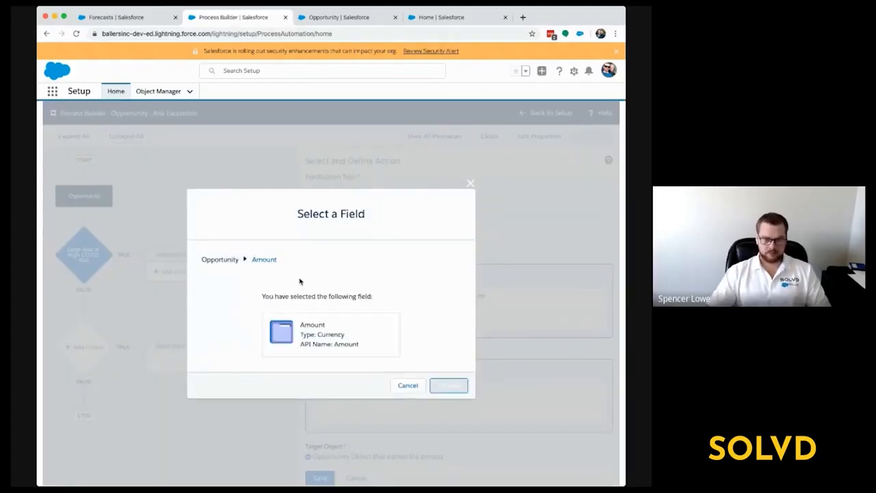
click(450, 387)
click(571, 302)
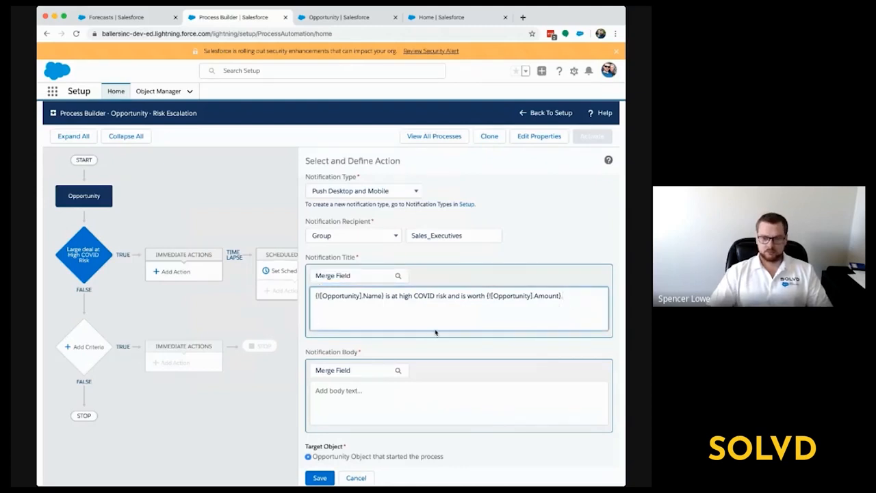
Copy the full notification title text into the notification body
drag(563, 297, 305, 295)
key(ctrl+c)
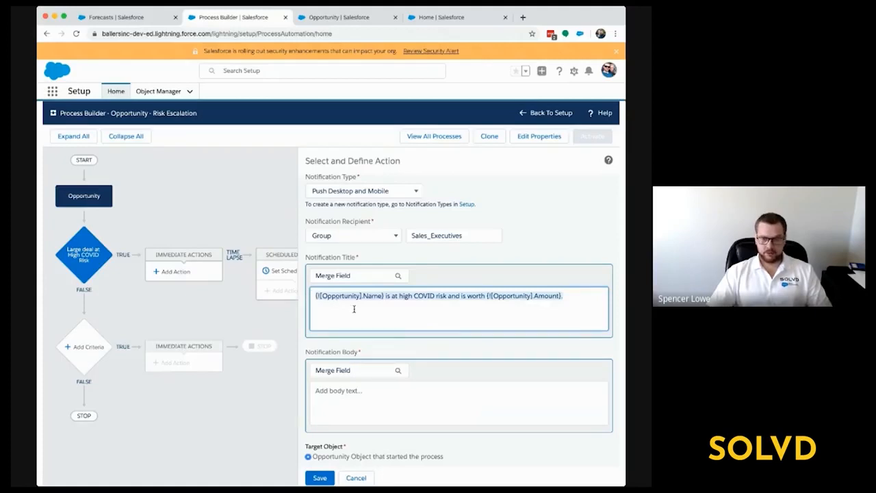
click(386, 402)
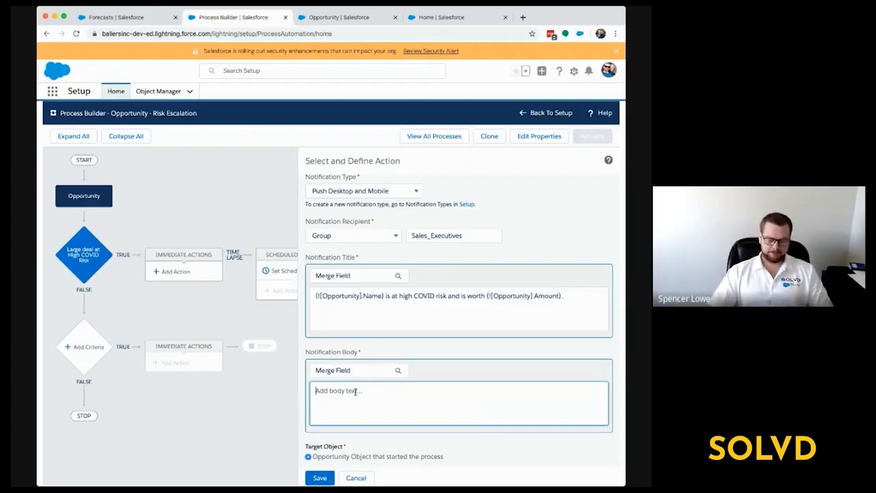
key(ctrl+v)
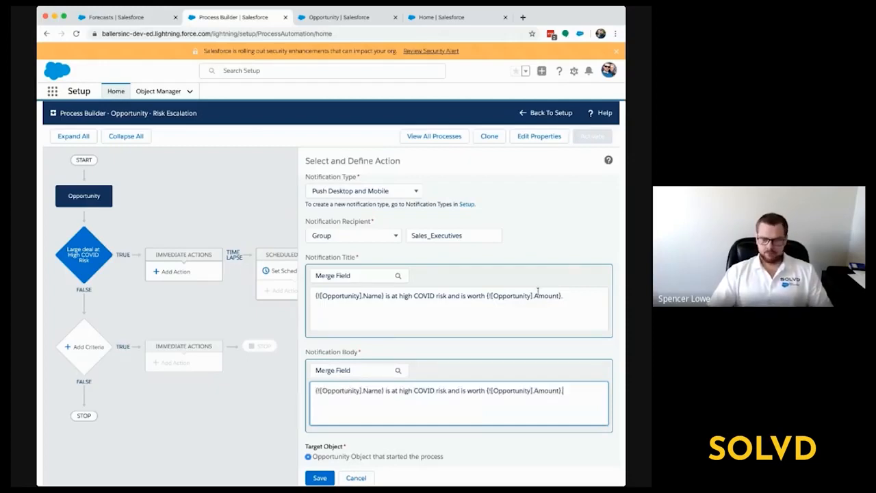
Remove "and is worth {![Opportunity].Amount}." from the end of the notification title
click(567, 294)
drag(568, 295, 444, 299)
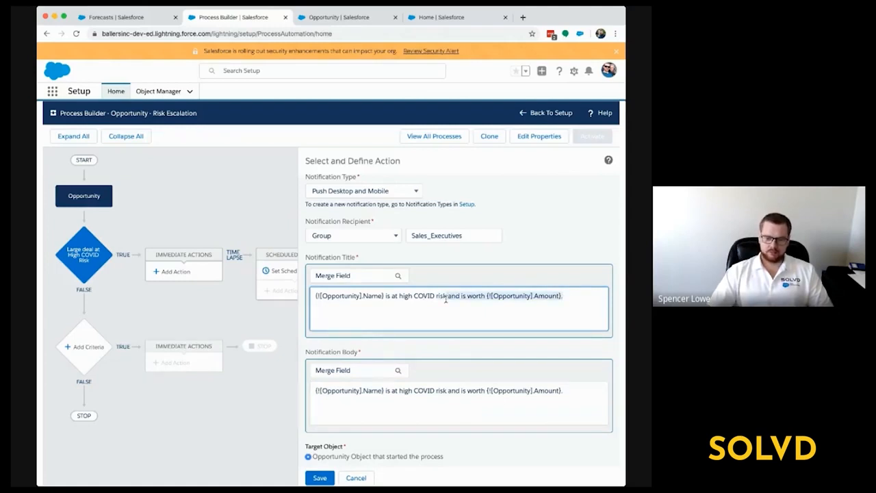
key(BackSpace)
Replace the beginning of the notification body so that it reads "Deal is worth {![Opportunity].Amount}"
click(422, 401)
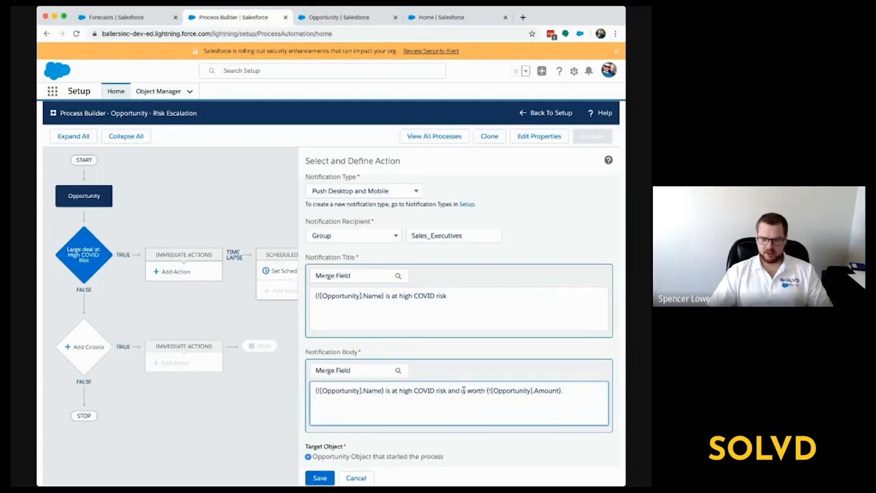
drag(458, 390, 325, 390)
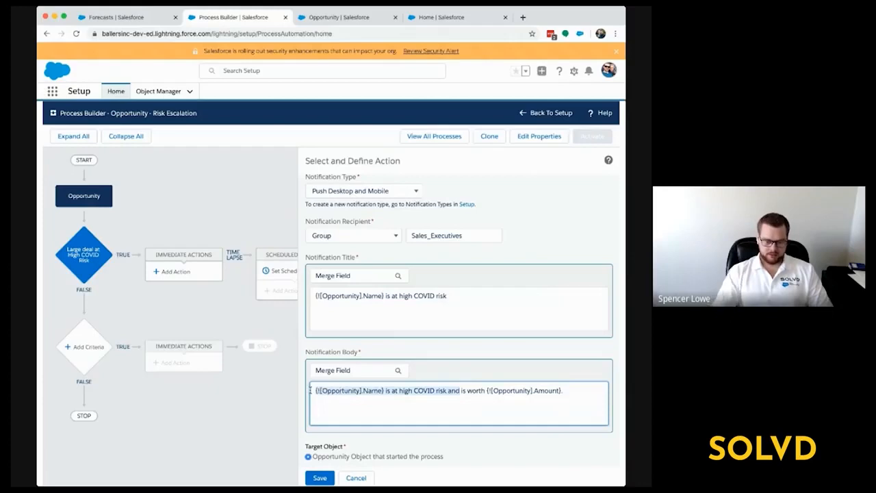
text(Deal is worth {![Opportunity].Amount)
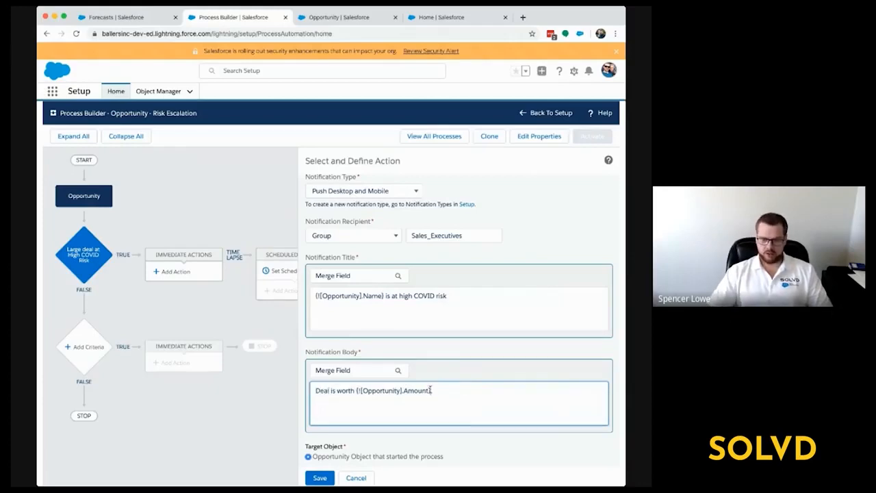
Extend the notification body after the Amount merge field with ", managed by"
text(.)
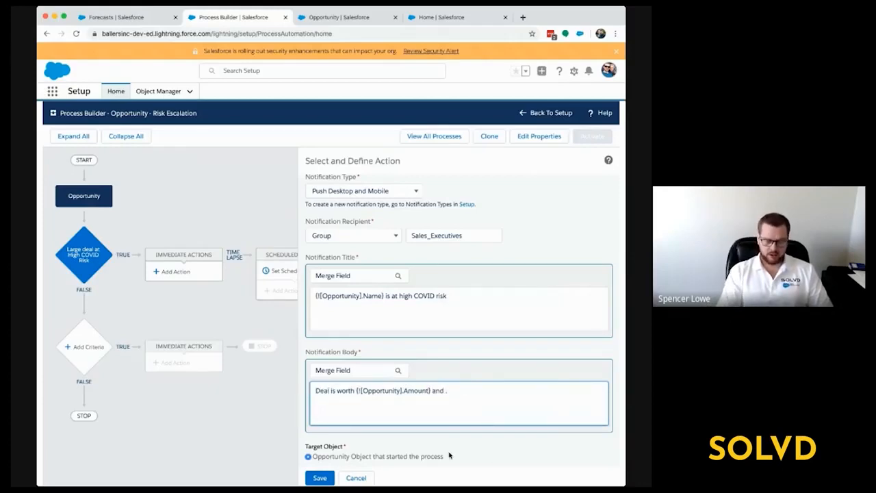
text( man)
key(BackSpace)
key(BackSpace)
key(BackSpace)
key(BackSpace)
key(BackSpace)
key(BackSpace)
key(BackSpace)
key(BackSpace)
key(BackSpace)
key(BackSpace)
text(.)
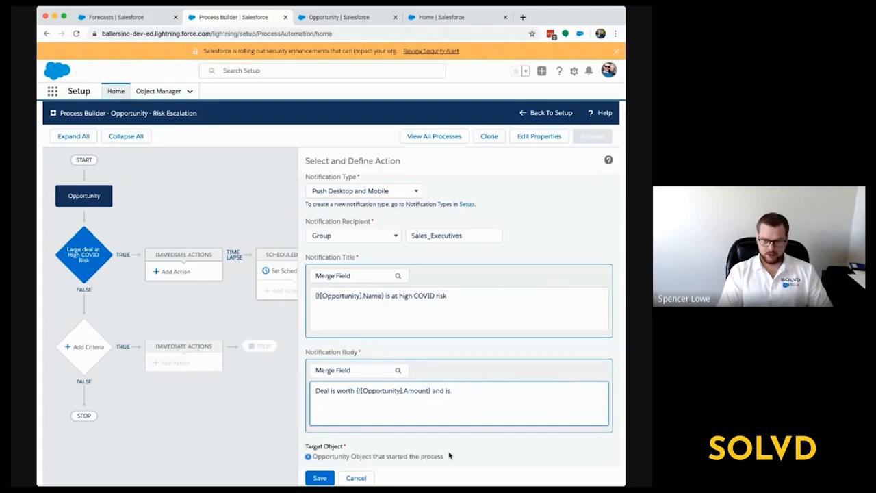
key(BackSpace)
text(managed by)
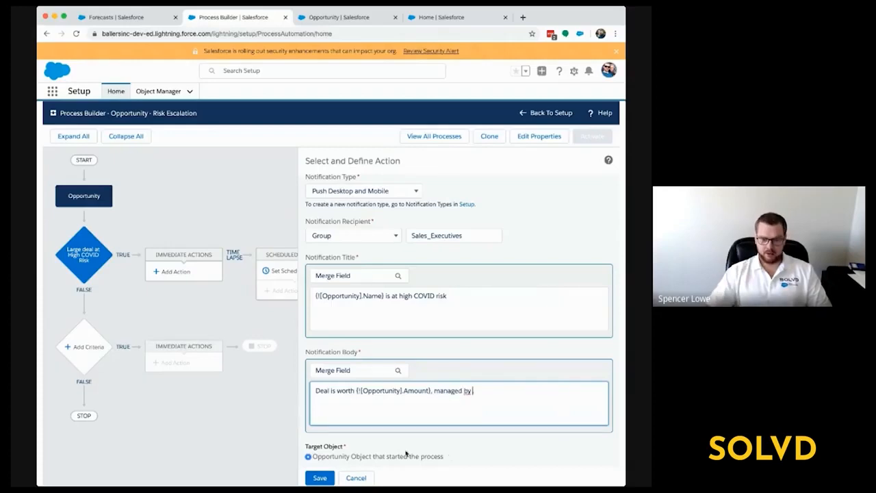
Insert the opportunity owner's First Name merge field after "managed by" in the notification body and save the action
click(384, 370)
click(297, 261)
text(owner)
click(295, 279)
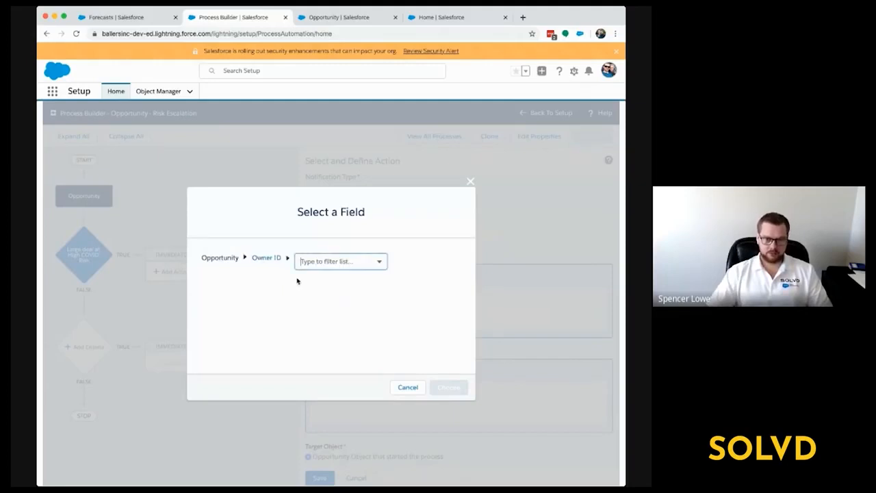
text(name)
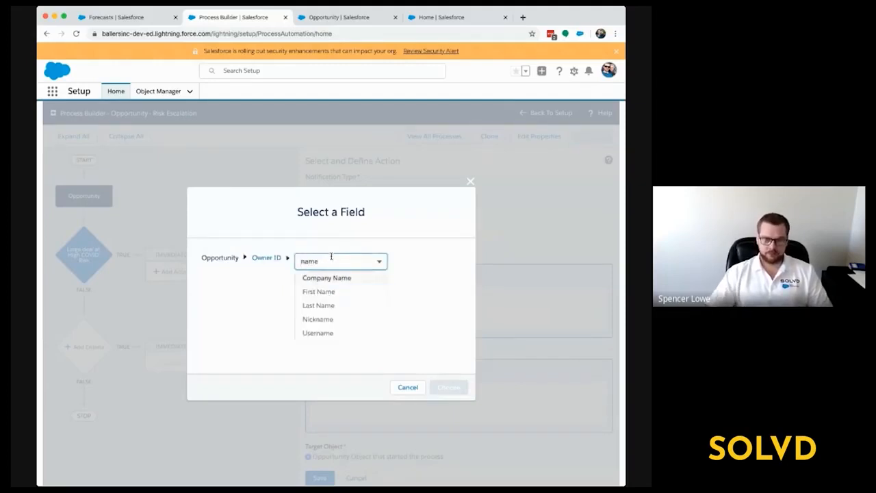
click(337, 293)
click(448, 385)
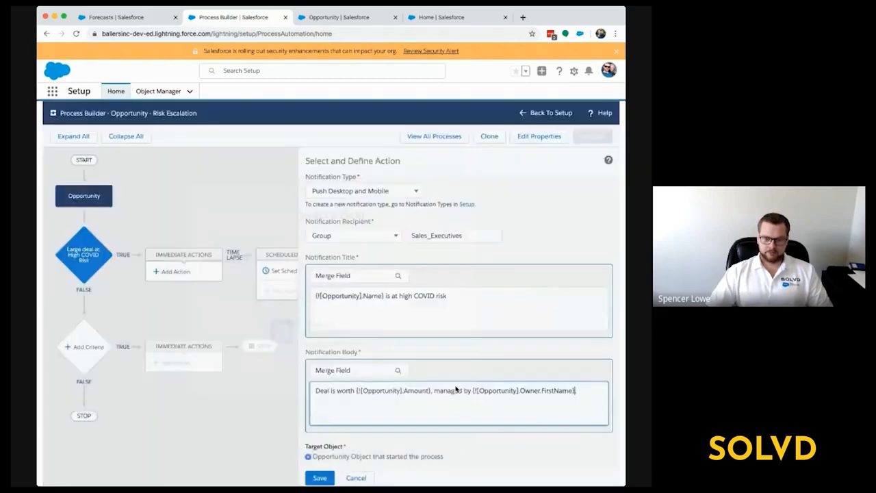
click(323, 478)
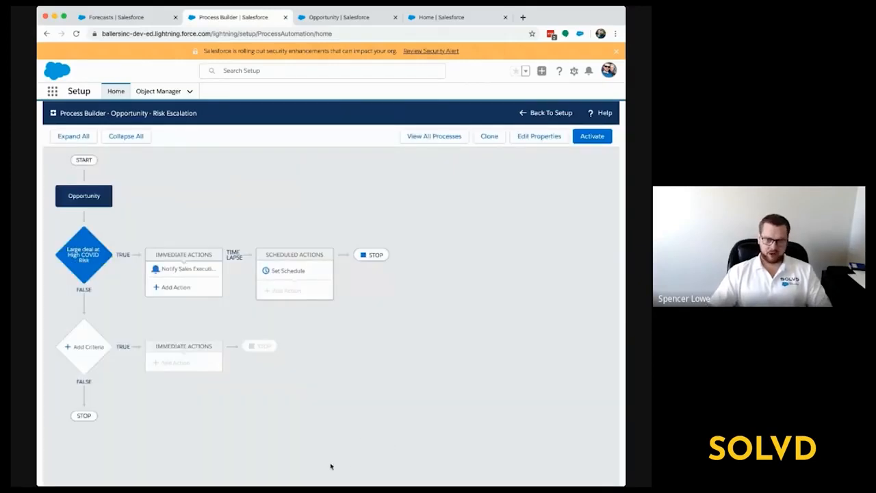
Activate the Opportunity - Risk Escalation process and confirm the activation
click(173, 270)
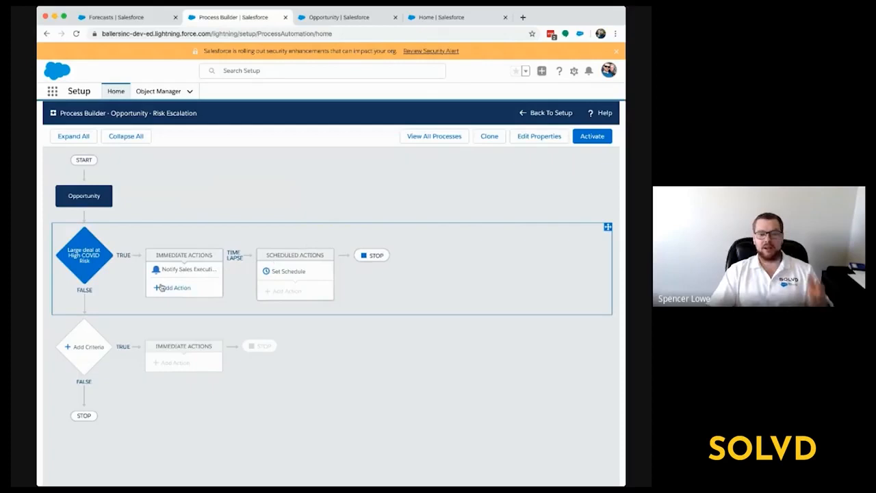
click(592, 136)
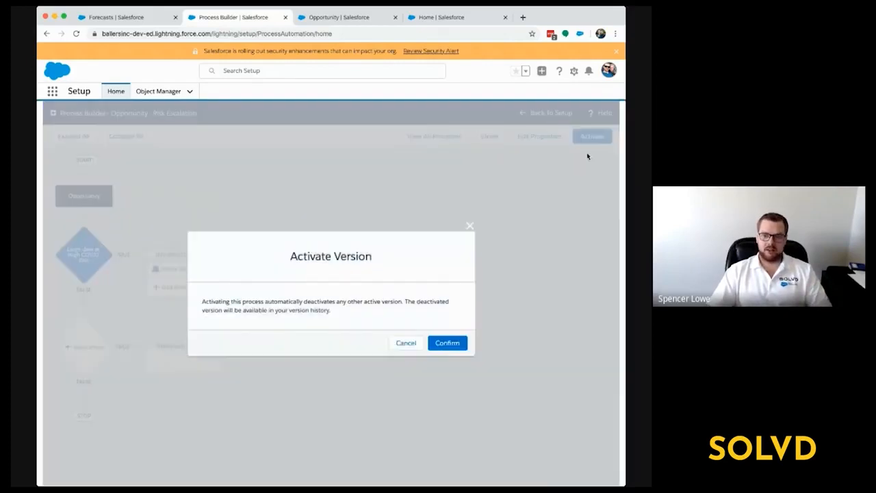
click(456, 346)
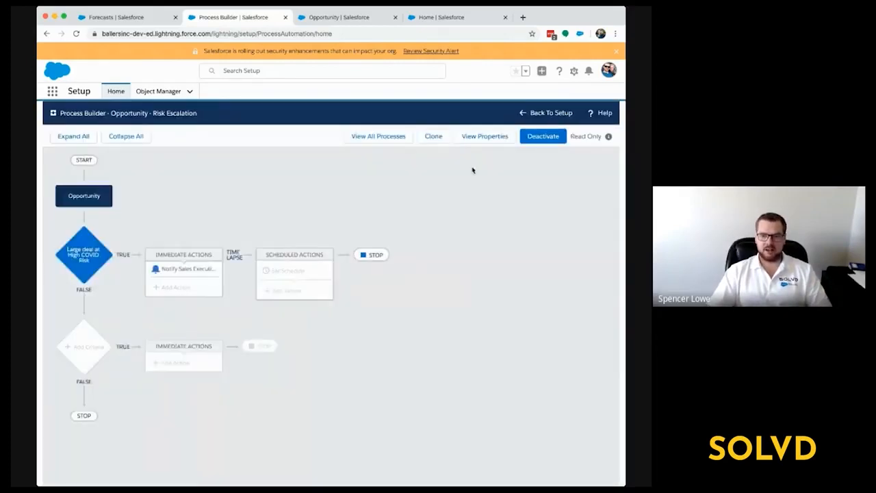
Return to the forecasts page and open the "Bowling and Stuff-Cool Opp" opportunity from the April pipeline list
click(332, 19)
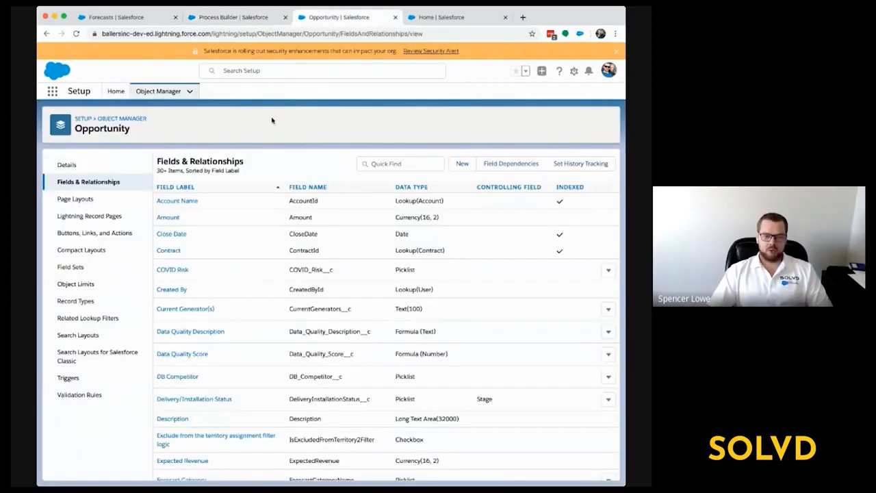
click(136, 19)
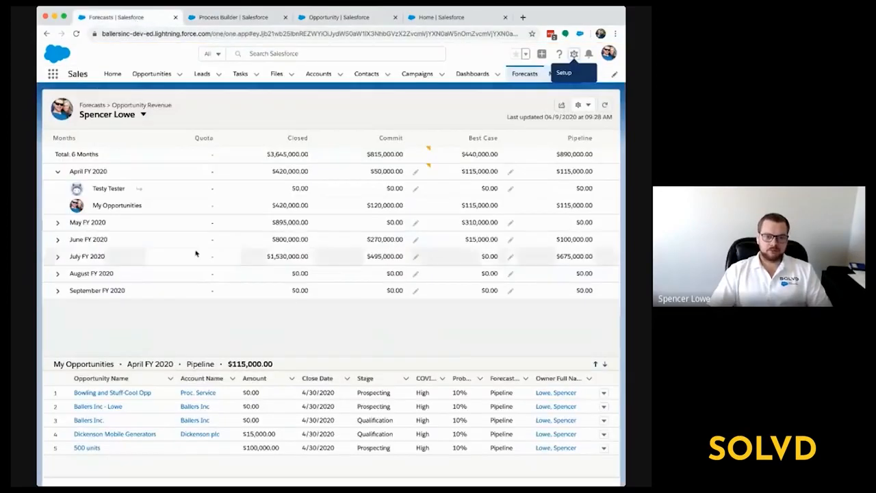
click(116, 394)
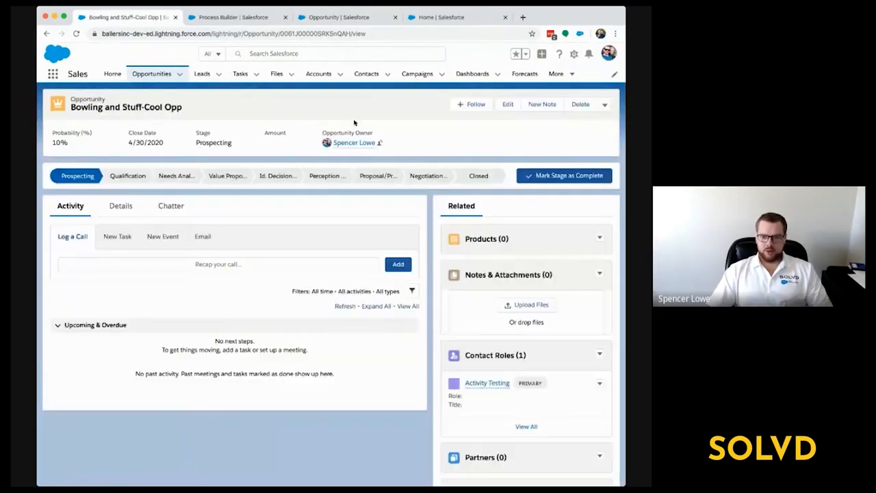
Open Setup, search for "public group", and open a group's detail page from Public Groups
click(575, 54)
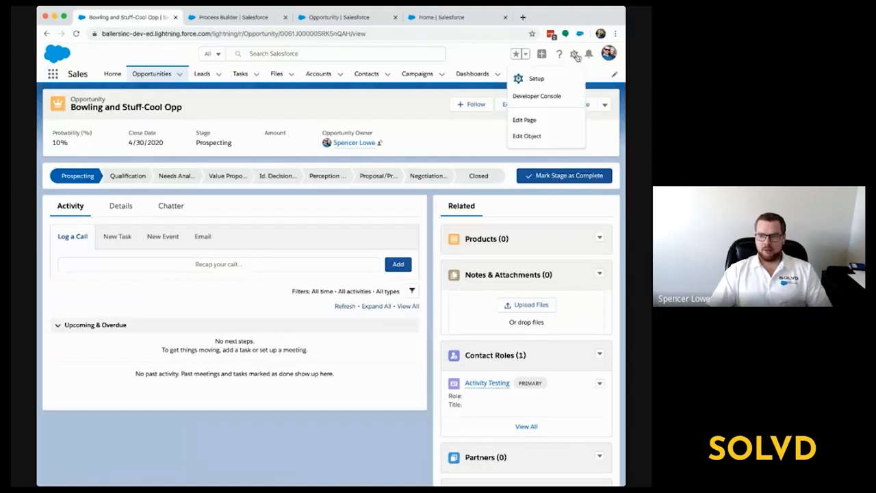
click(547, 79)
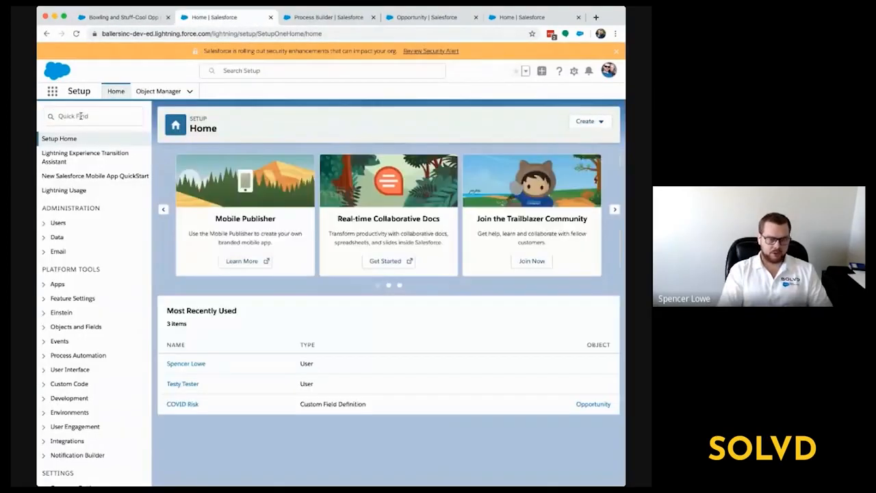
click(81, 116)
text(s)
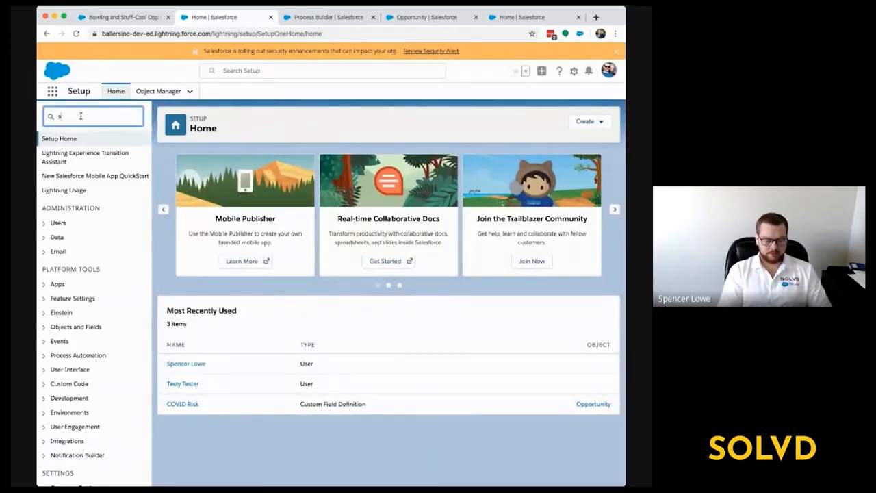
text(ublic group)
click(80, 153)
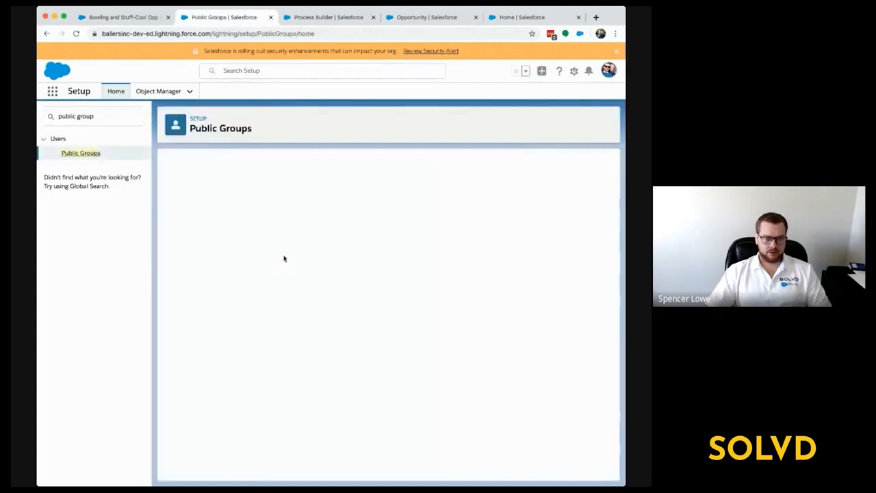
click(217, 248)
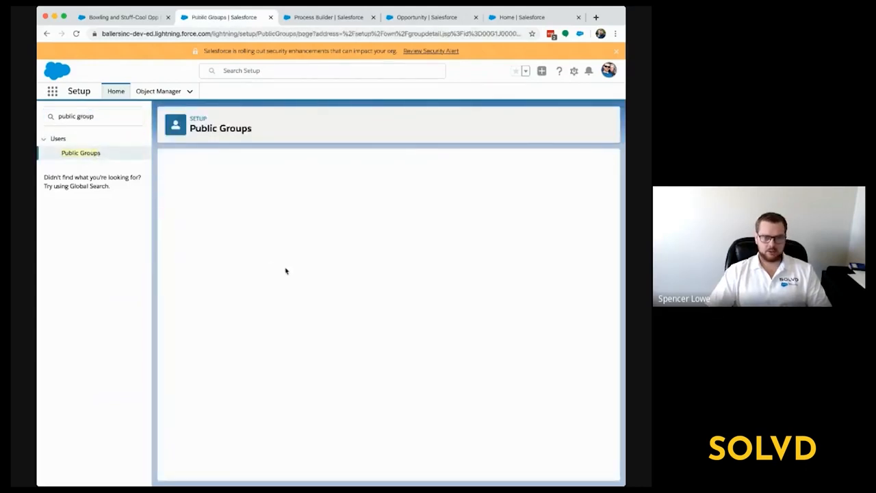
Edit the Sales Executives public group, add the opportunity owner's user from the Users list as a member, and save
click(311, 189)
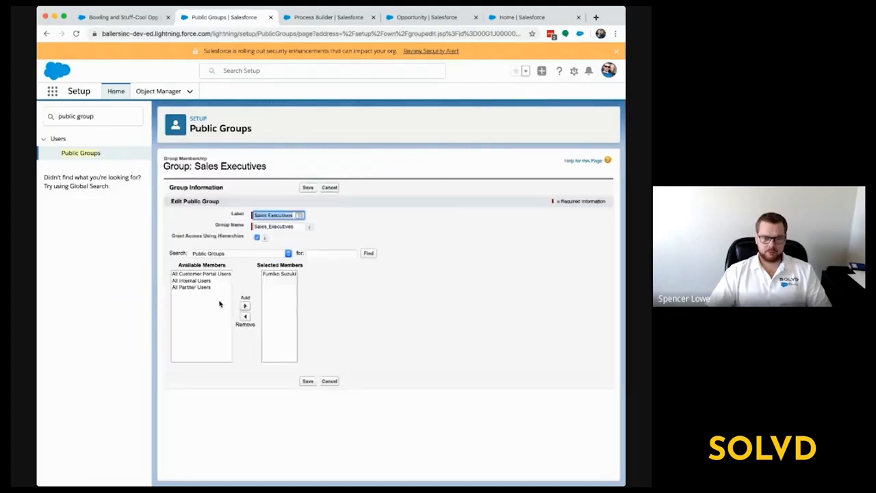
click(247, 256)
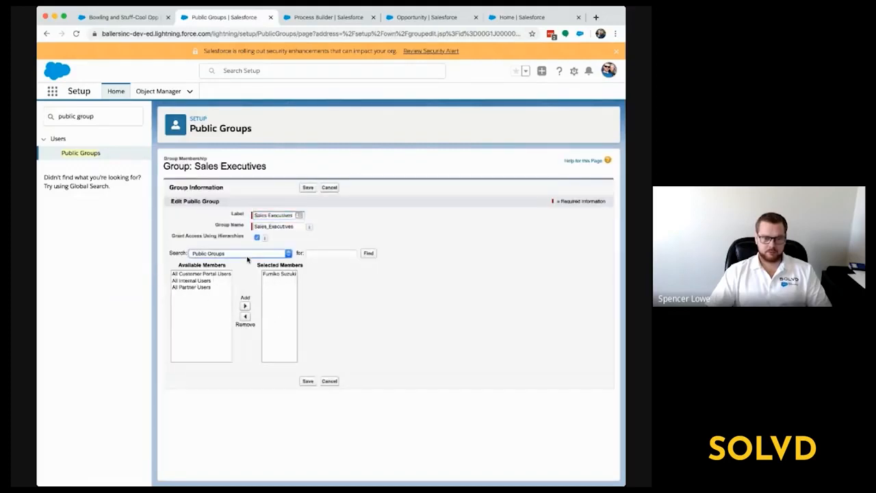
click(226, 285)
click(206, 301)
click(269, 306)
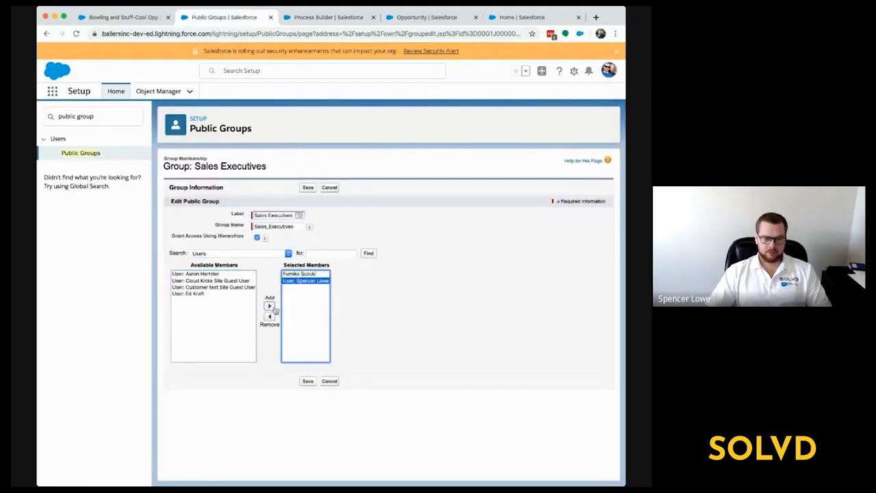
click(306, 381)
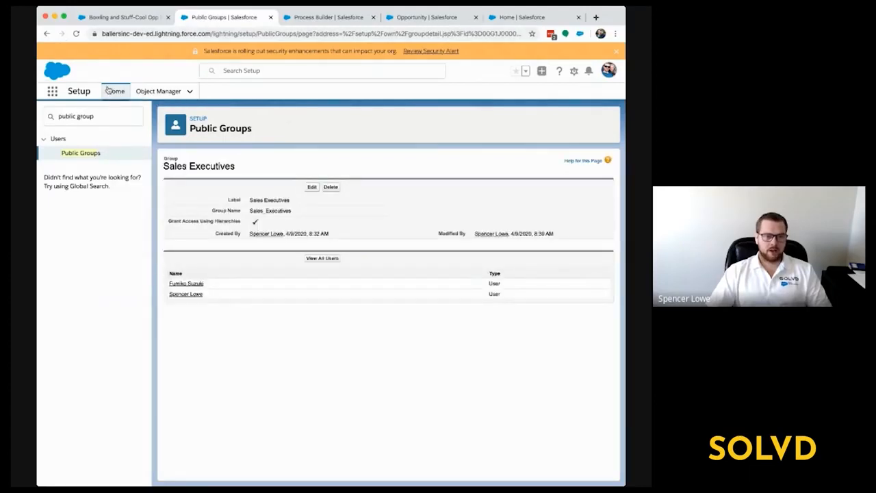
Return to the "Bowling and Stuff-Cool Opp" opportunity, set its Amount to 50000 in the details, and save the record
click(122, 17)
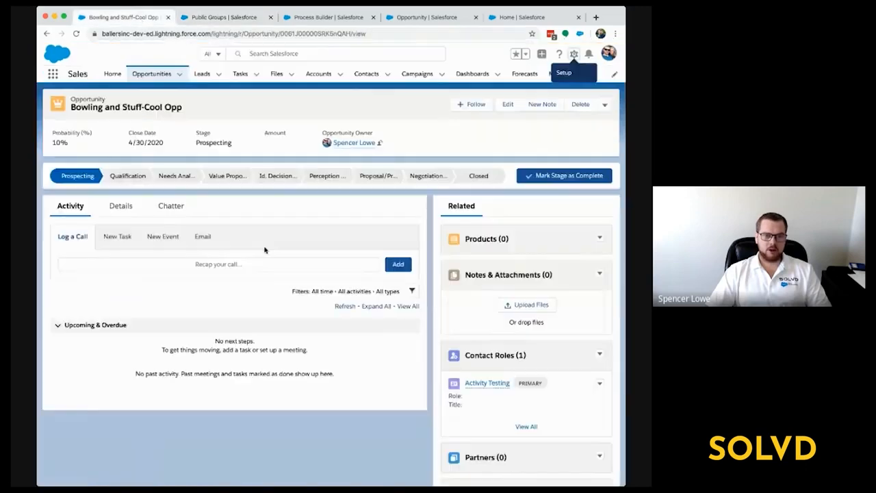
click(120, 206)
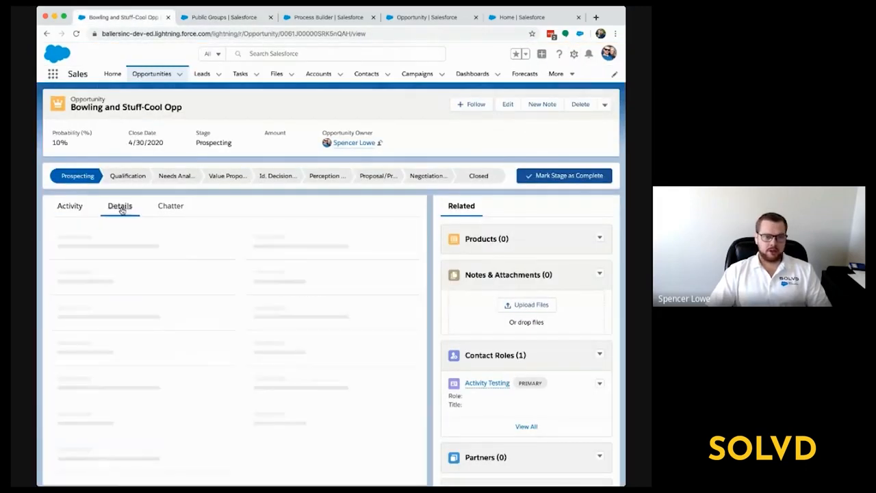
scroll(345, 280, down, 2)
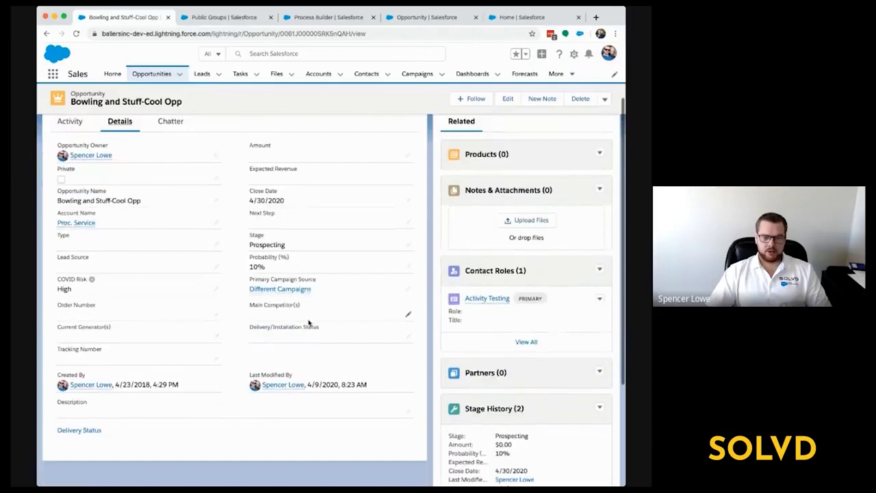
click(406, 155)
text(50000)
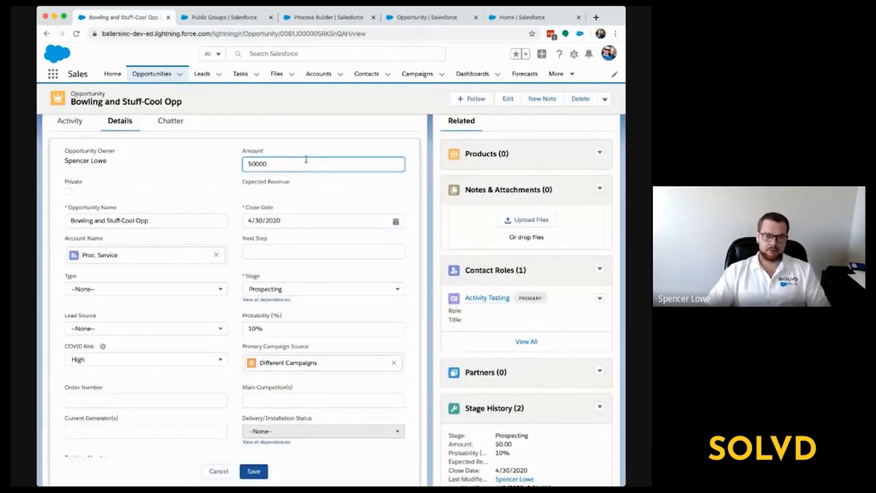
click(317, 204)
scroll(317, 203, down, 2)
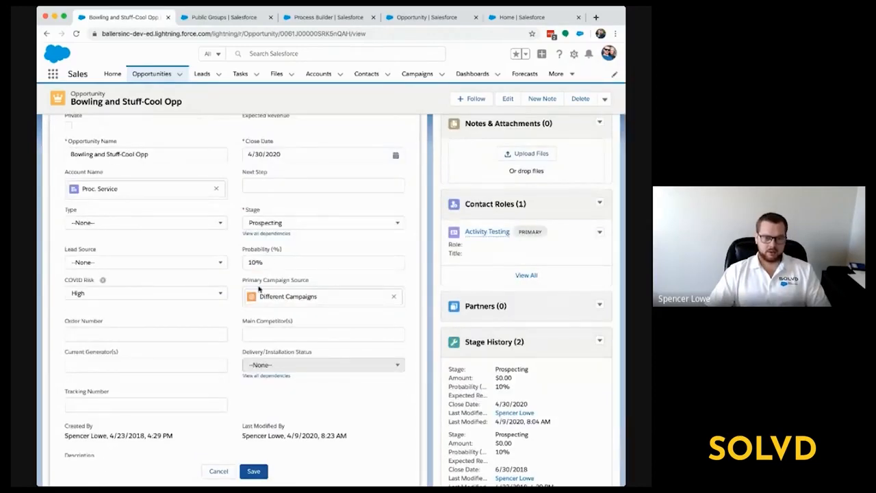
click(253, 471)
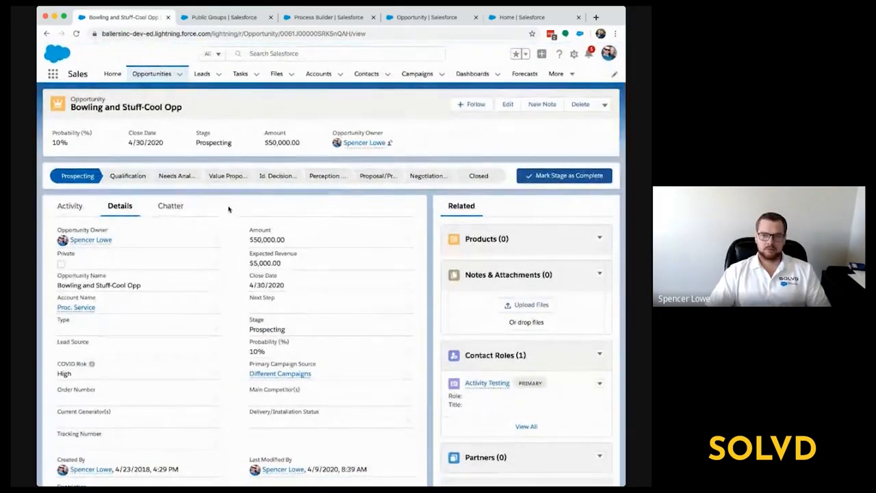
Check the notifications, open the high COVID risk alert for "Bowling and Stuff-Cool Opp", and view the opportunity's details
click(591, 54)
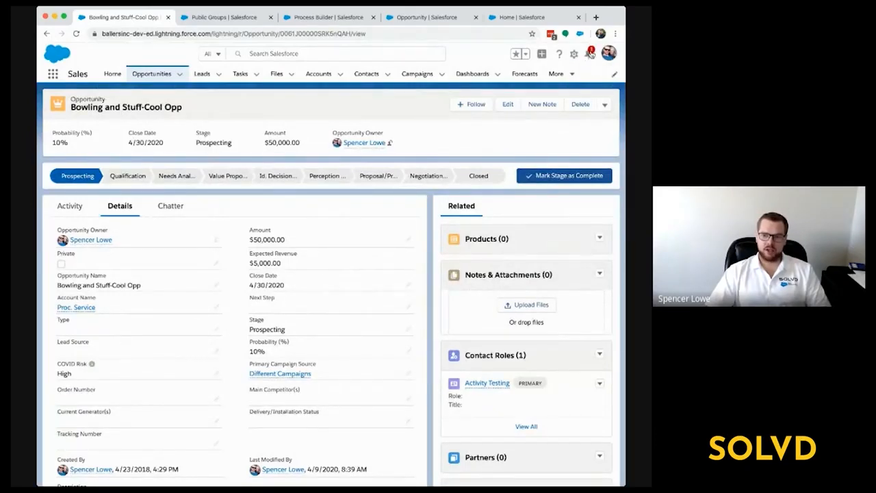
click(591, 55)
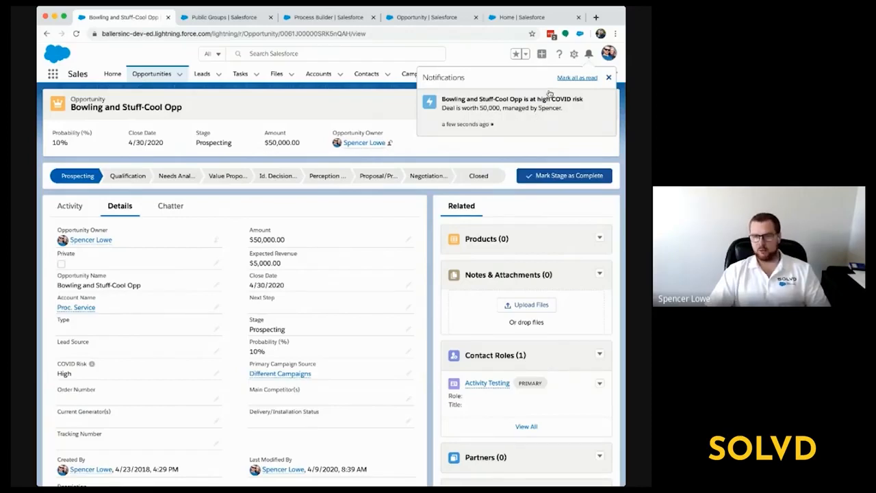
click(526, 108)
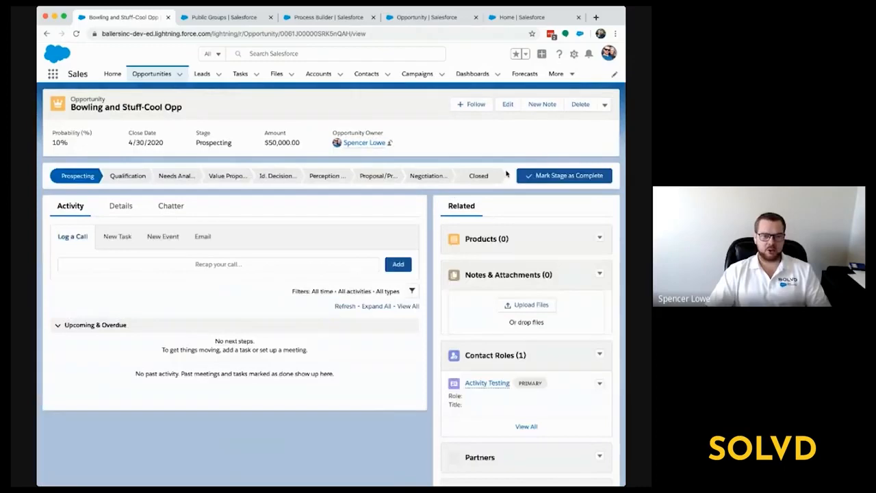
click(120, 208)
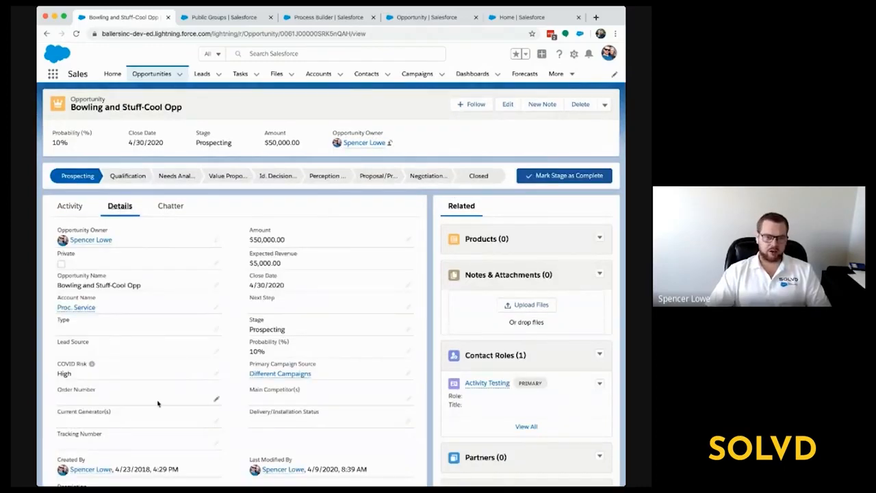
Share a Chatter post on the opportunity mentioning its owner, followed by "noticed this escalated in risk, how can I help?"
click(162, 205)
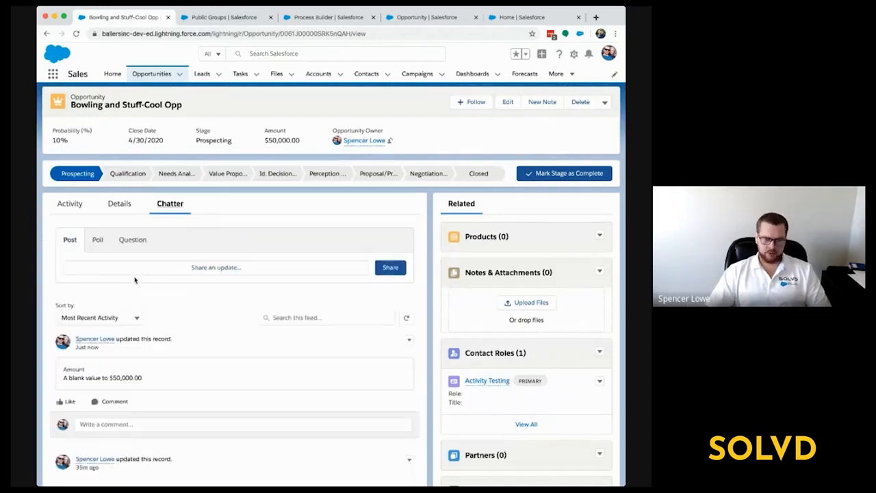
click(112, 274)
text(@spencer)
key(Return)
text(noticed this)
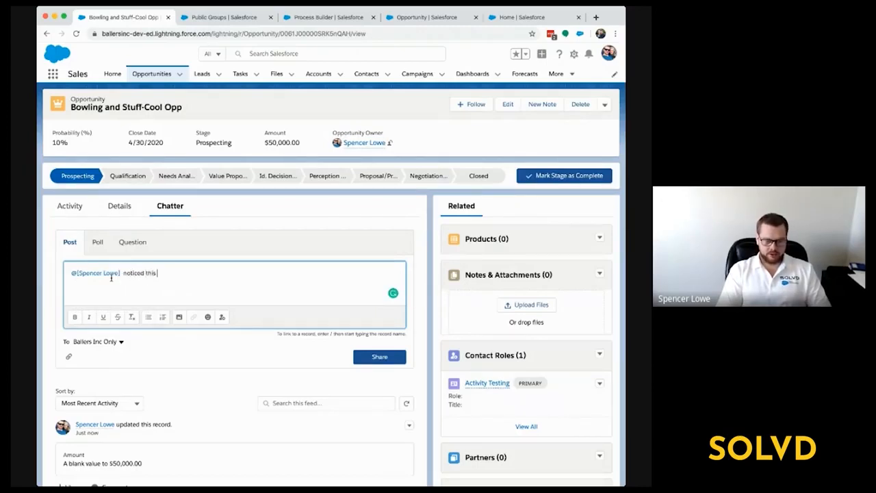
text( escalated)
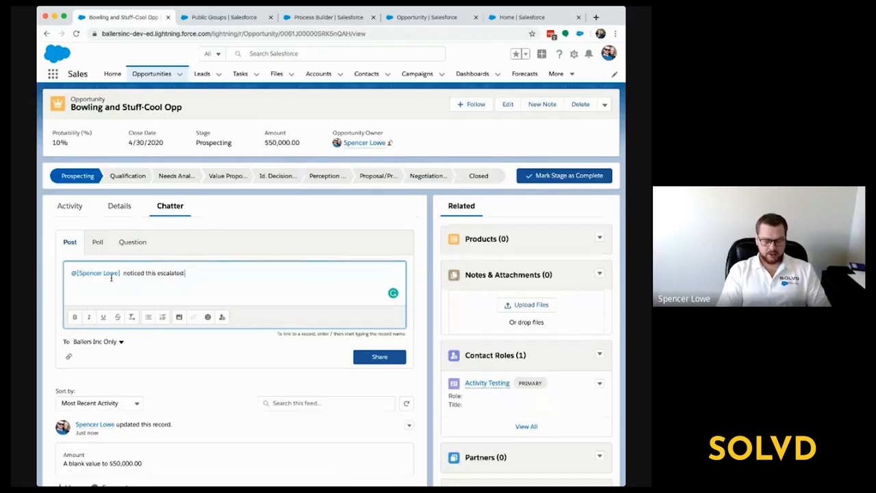
text( in risk. how can I help?)
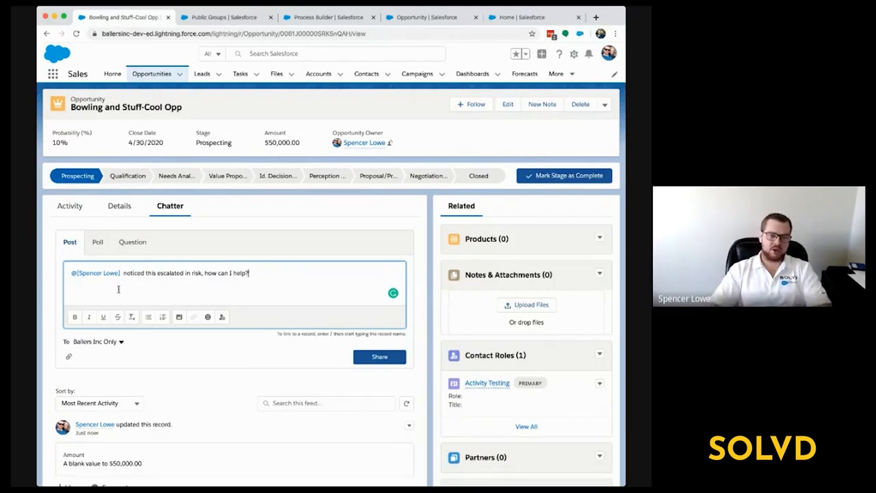
click(379, 357)
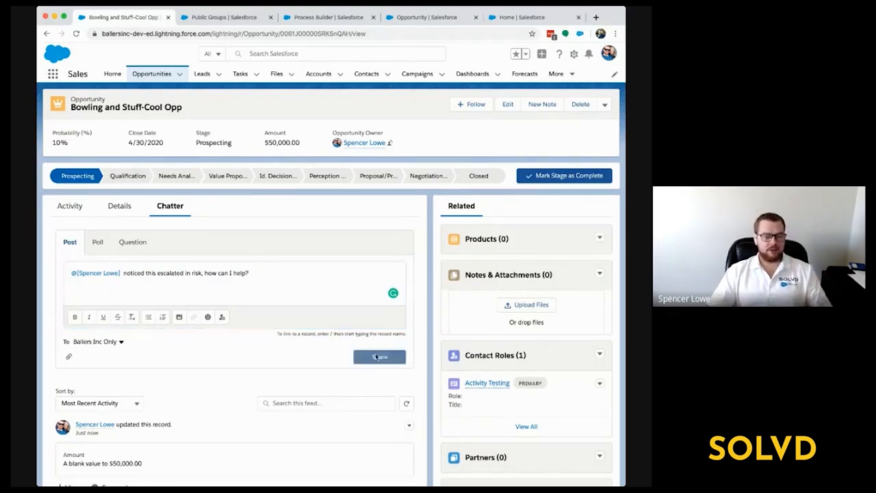